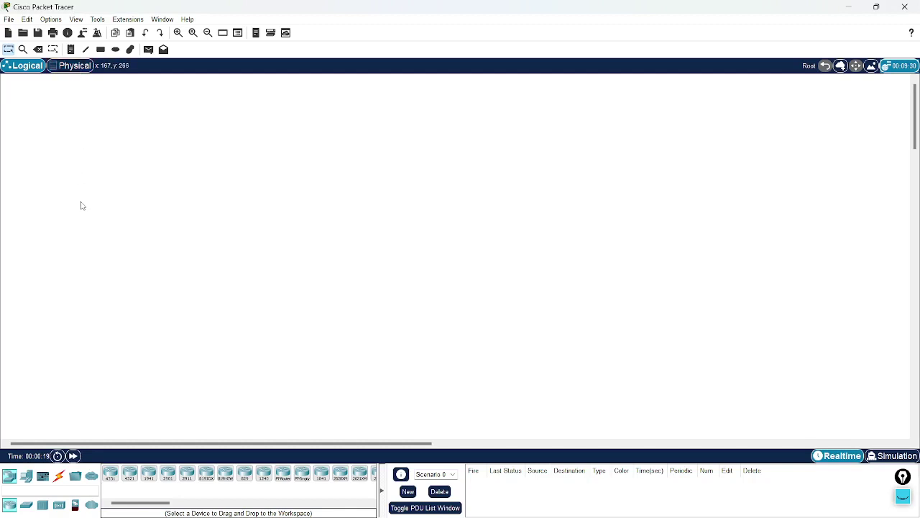
Step: Switch to the physical workspace and go through Home City into the Corporate Office floor plan
left_click(81, 72)
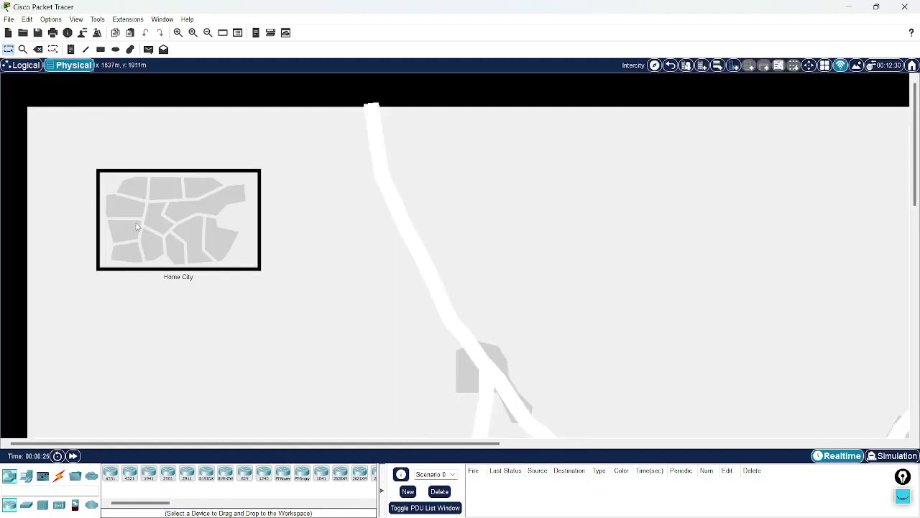
left_click(184, 236)
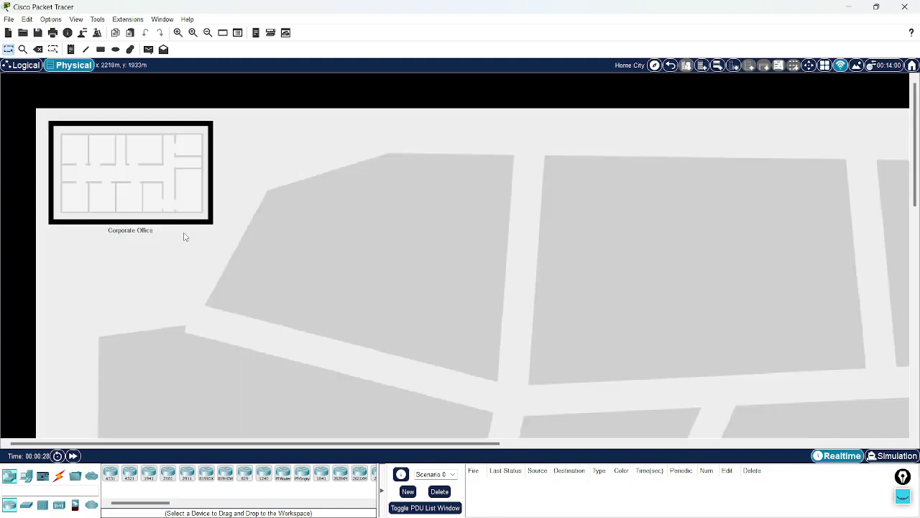
left_click(142, 195)
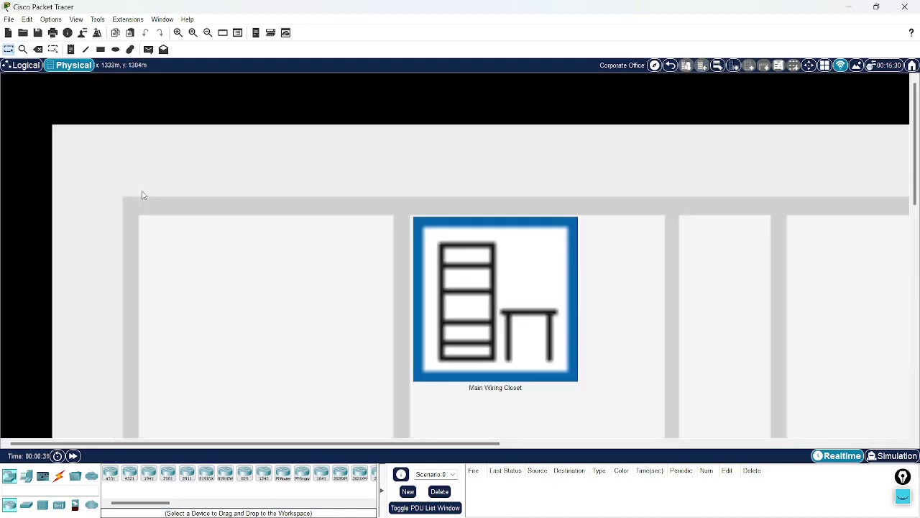
Step: Rename the Main Wiring Closet as DATA CENTRE RACK
left_click(501, 389)
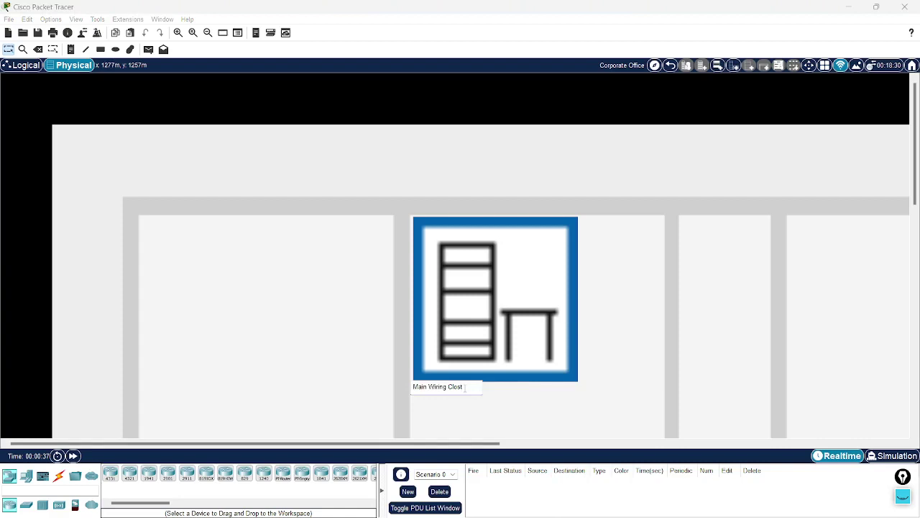
key("BackSpace")
key("BackSpace")
key("BackSpace")
key("BackSpace")
key("BackSpace")
key("BackSpace")
key("BackSpace")
key("BackSpace")
key("BackSpace")
key("BackSpace")
key("BackSpace")
key("BackSpace")
key("BackSpace")
key("BackSpace")
type("RA")
Step: Add the note "IT Department" in the room west of the rack and "HR Department" in the narrow room east of it
left_click(72, 50)
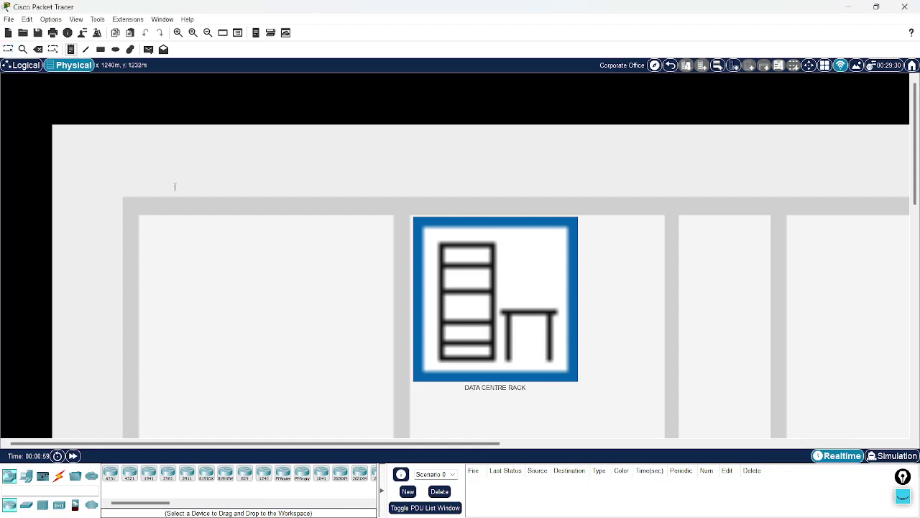
left_click(183, 225)
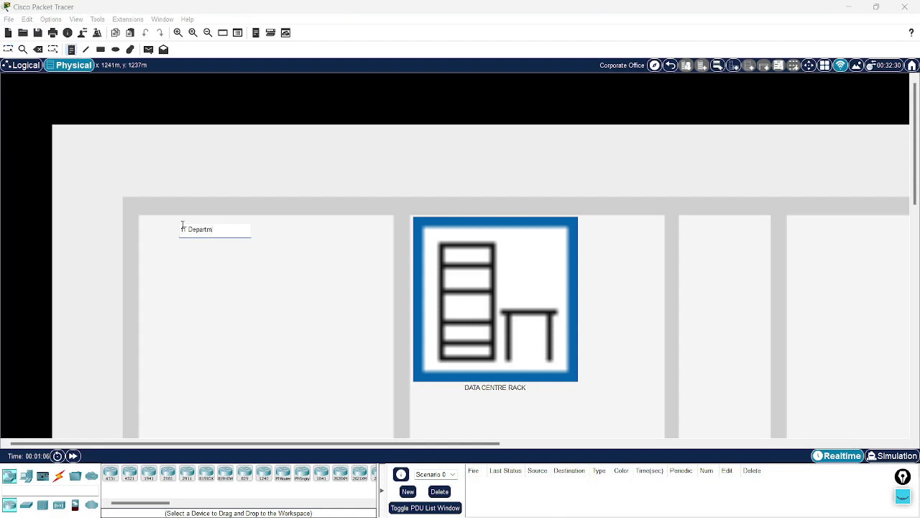
left_click(697, 224)
left_click(696, 226)
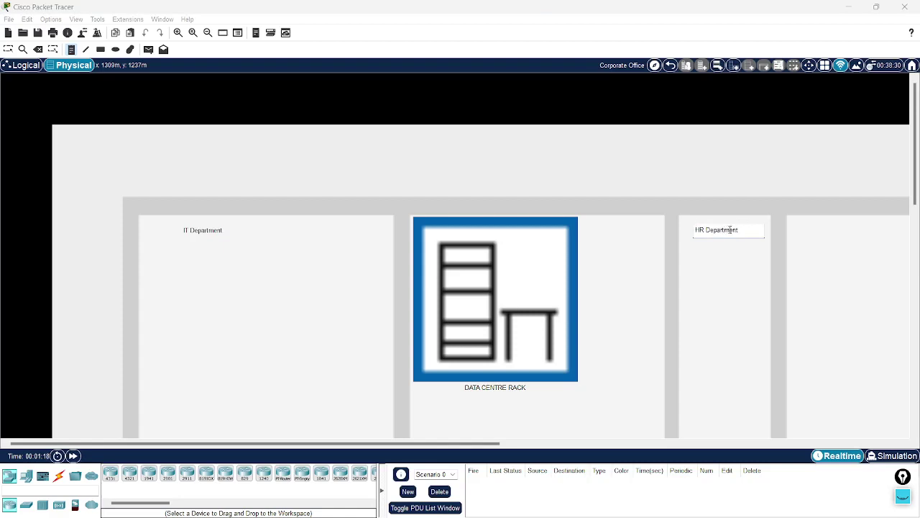
left_click(721, 252)
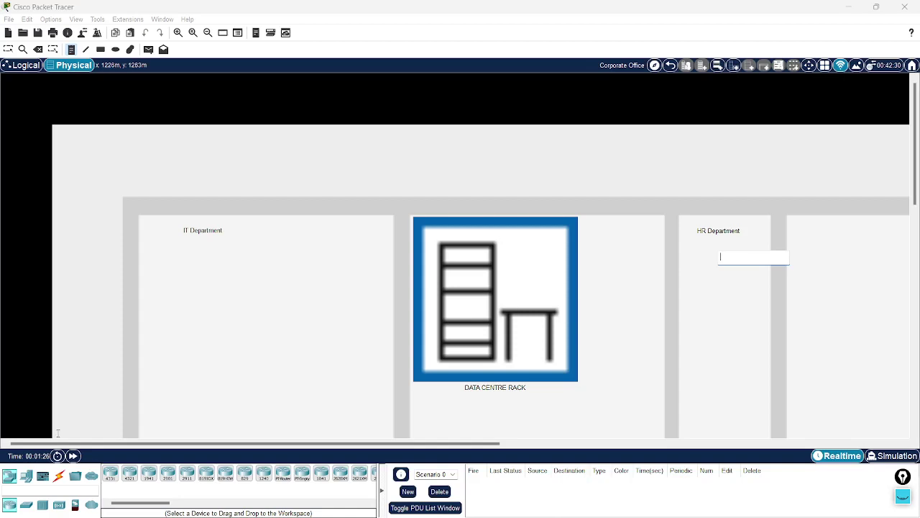
Step: Place two PC-PT computers in the IT Department room and two more in the HR Department room
left_click(26, 479)
left_click(110, 473)
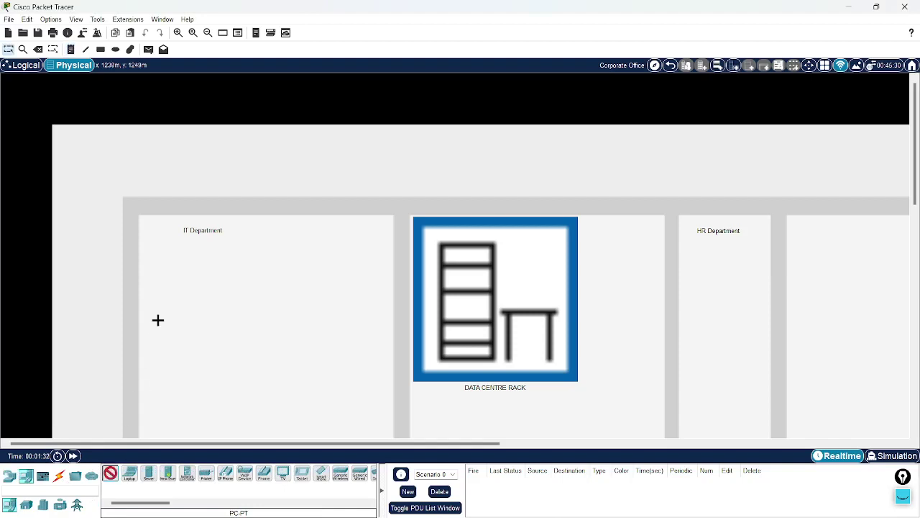
left_click(157, 259)
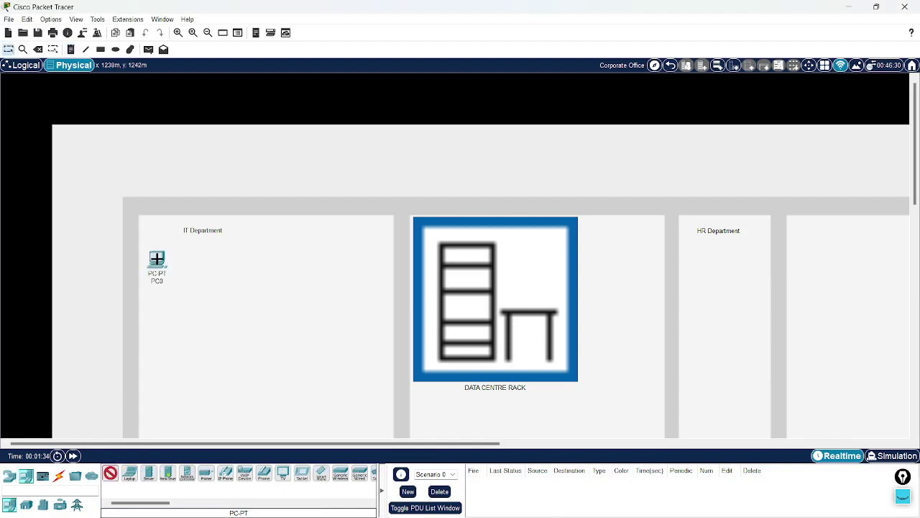
left_click(151, 308)
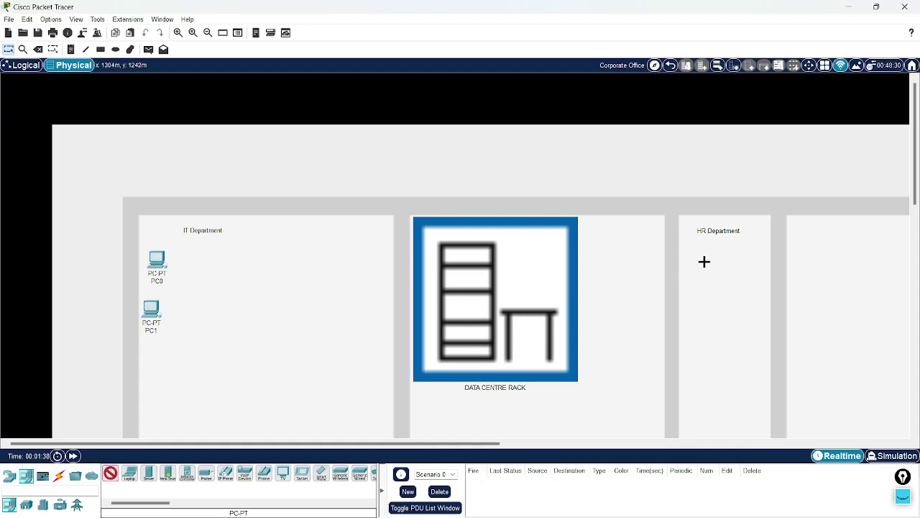
left_click(694, 258)
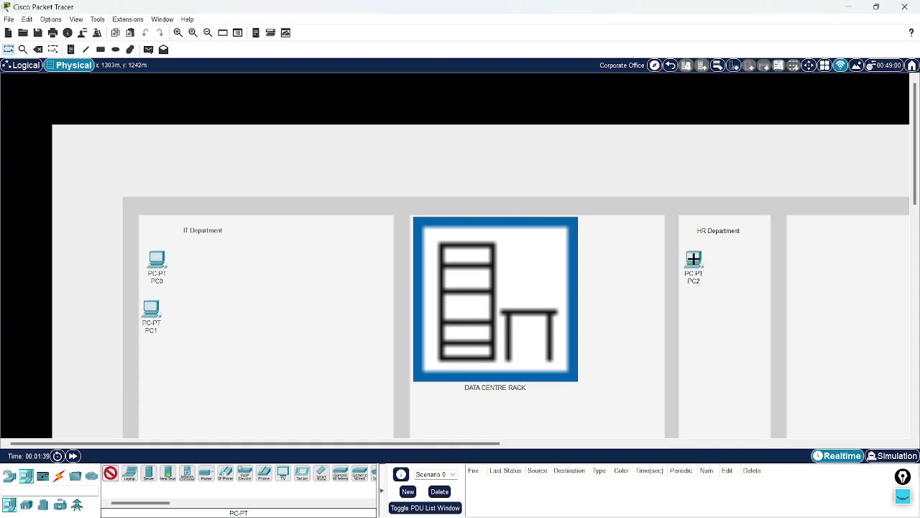
left_click(694, 303)
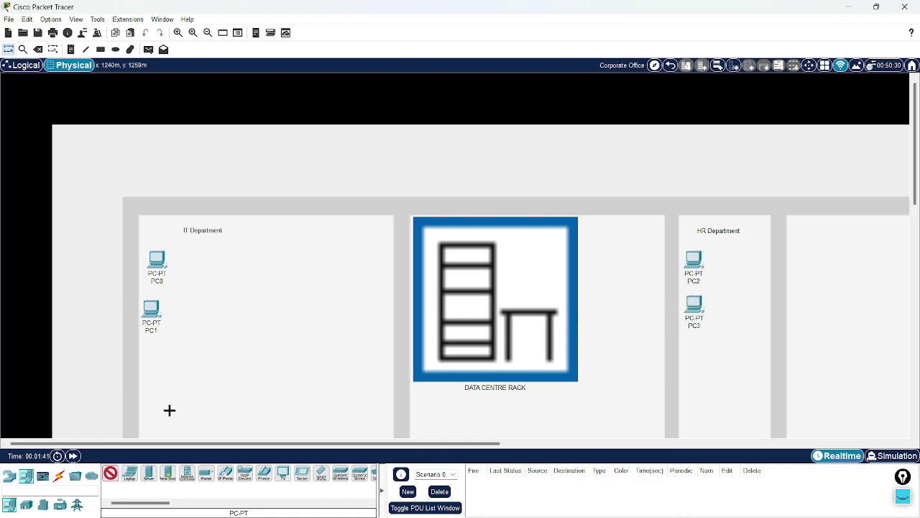
Step: Add two Laptop-PT devices to the IT Department room and one to the HR Department room
left_click(130, 475)
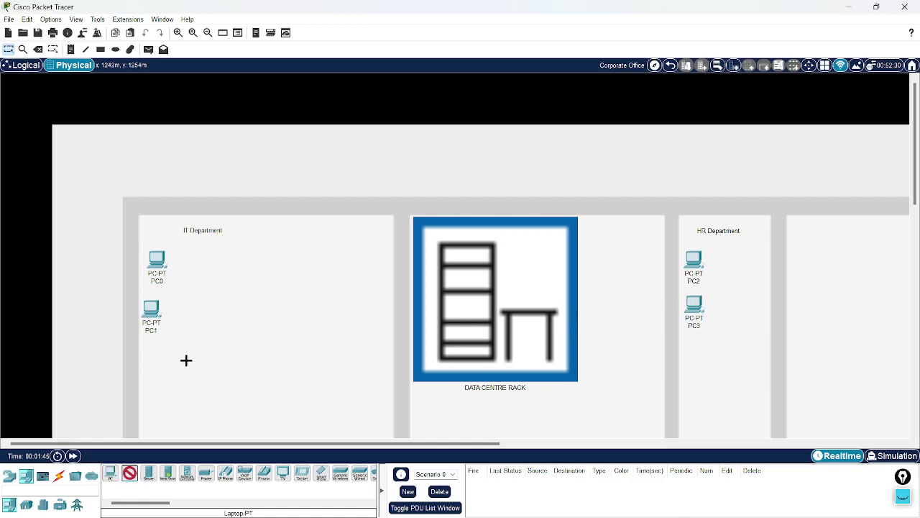
left_click(160, 360)
left_click(251, 382)
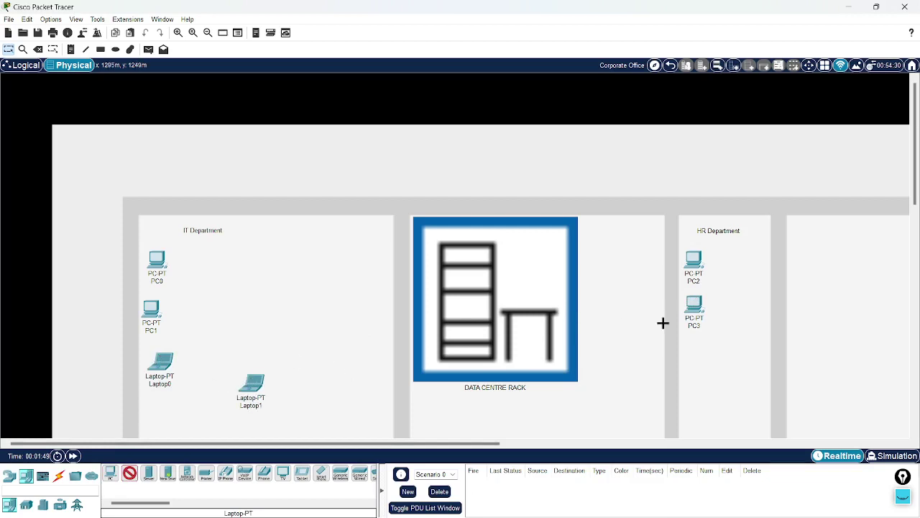
left_click(696, 363)
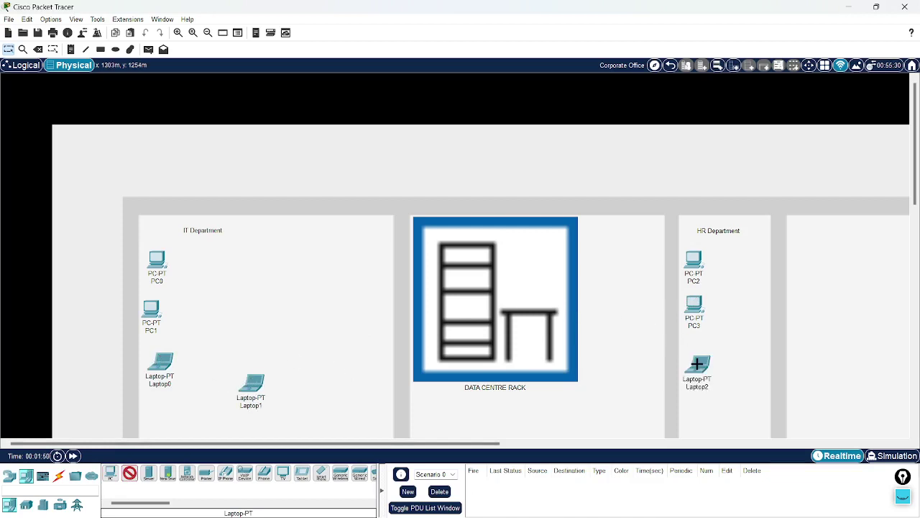
Step: Place one Copper Wall Mount in the IT Department room and another between the data centre rack and the HR Department
left_click(25, 477)
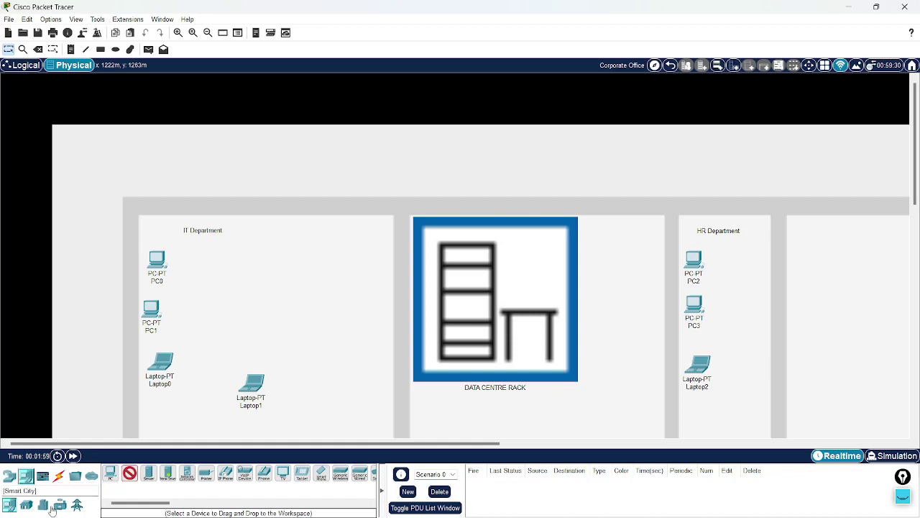
left_click(58, 476)
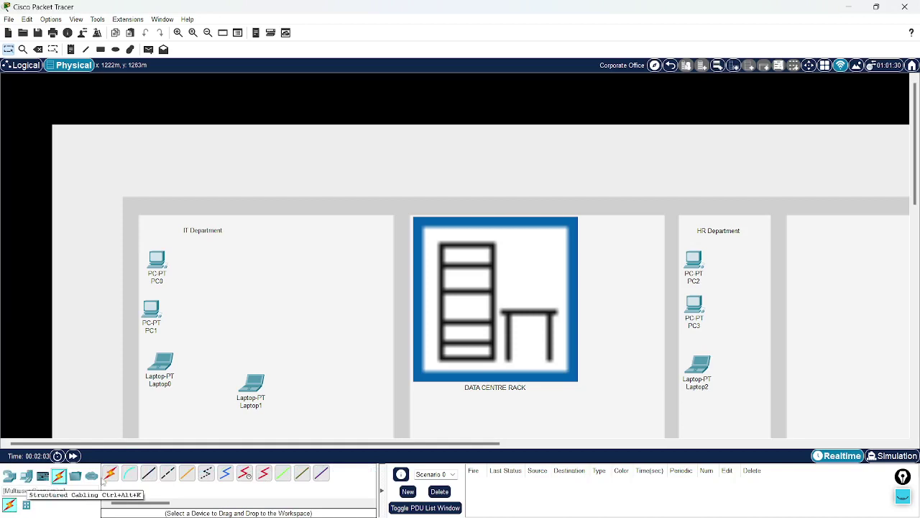
left_click(26, 506)
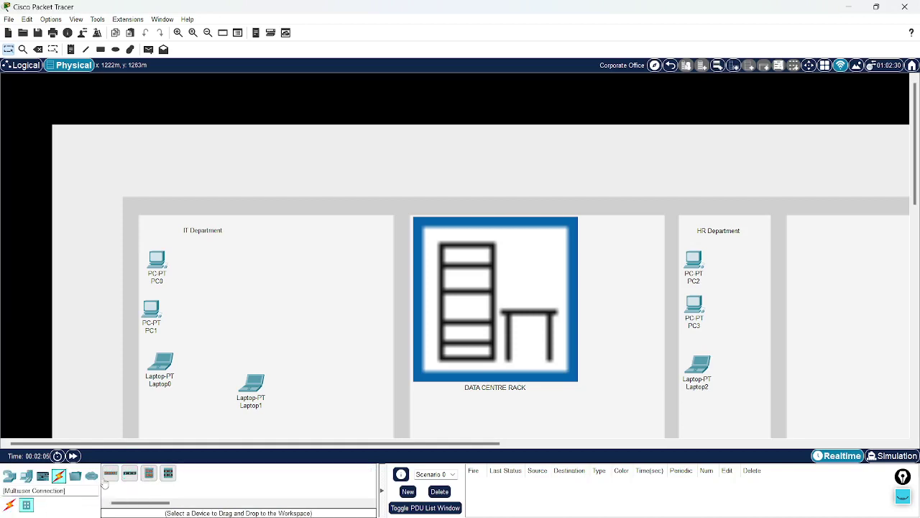
left_click(148, 473)
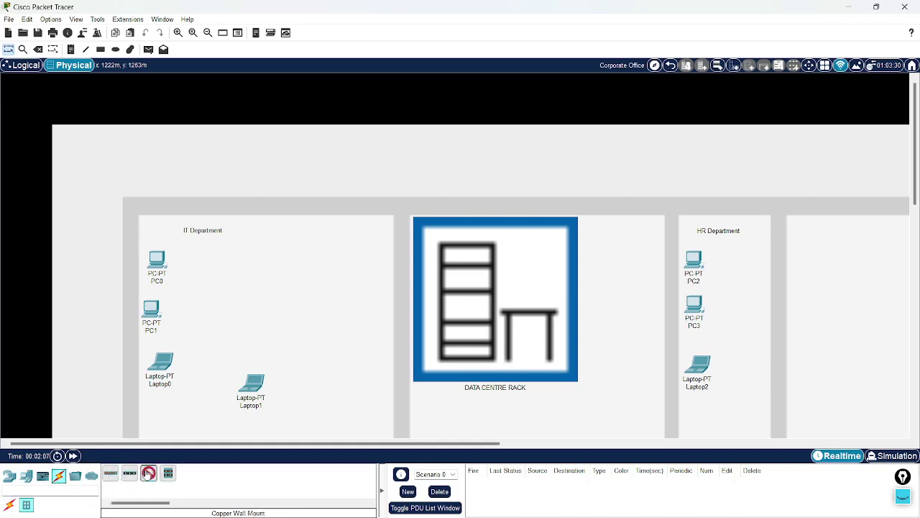
left_click(272, 306)
left_click(148, 473)
left_click(619, 303)
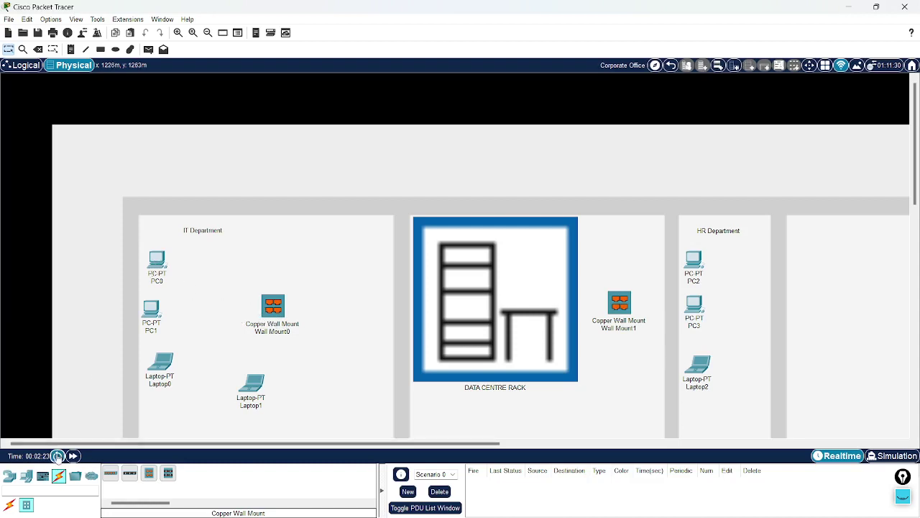
Step: Connect Jack1 of Wall Mount0 to PC0's FastEthernet0 port with a copper straight-through cable
left_click(10, 506)
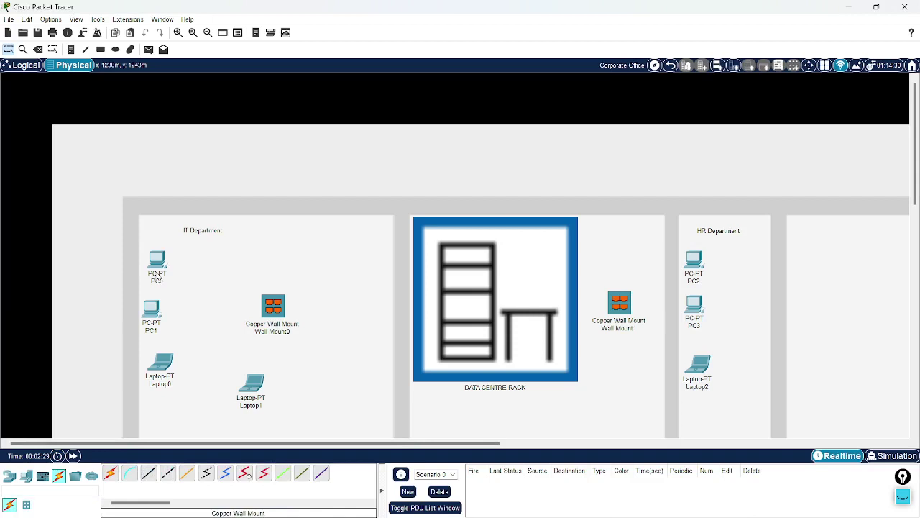
left_click(150, 474)
left_click(269, 302)
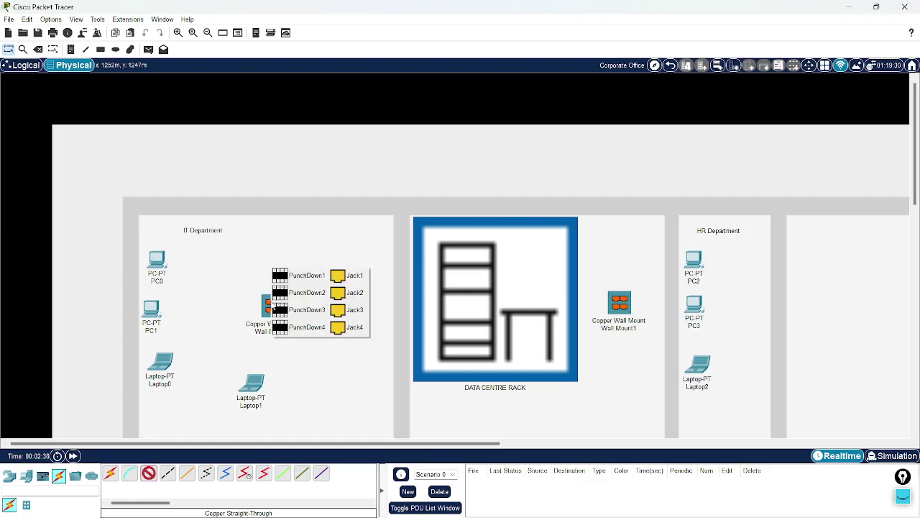
left_click(355, 276)
left_click(154, 262)
left_click(186, 304)
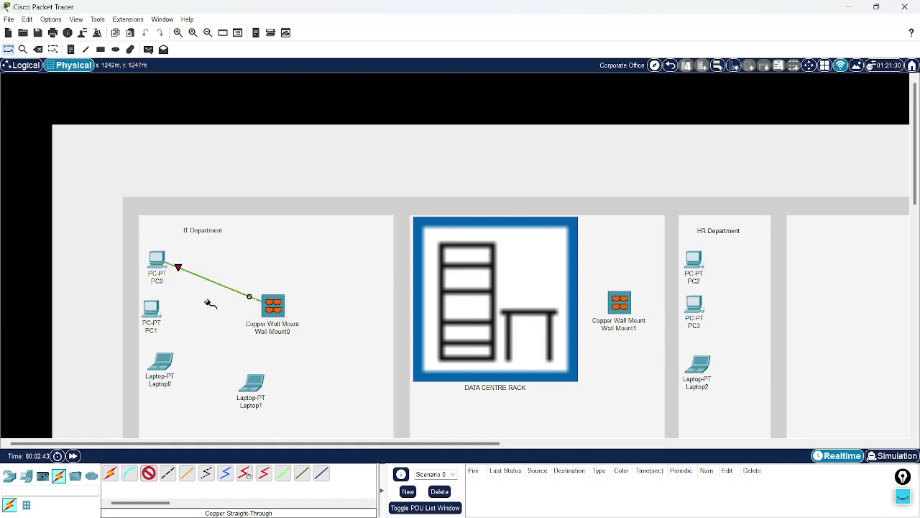
Step: Connect Jack2 of Wall Mount0 to PC1's FastEthernet0 port with a copper straight-through cable
left_click(266, 304)
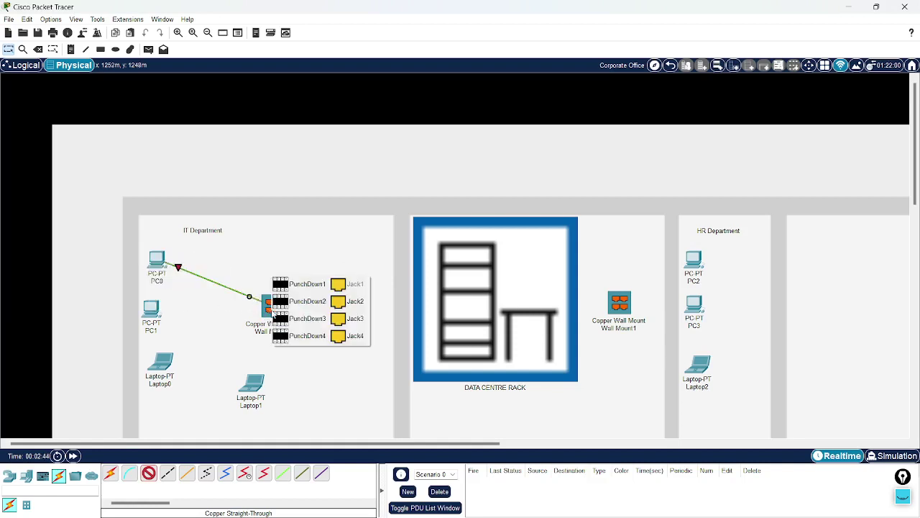
left_click(356, 300)
left_click(153, 310)
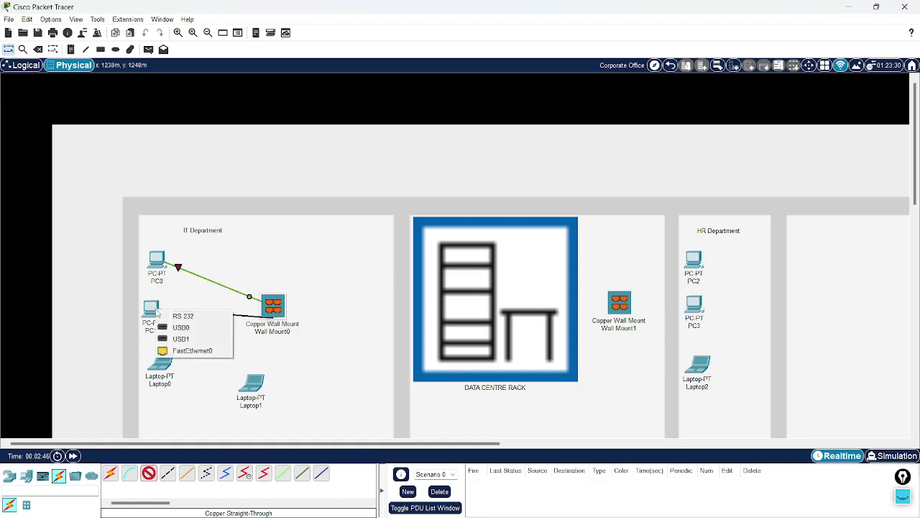
left_click(213, 351)
Step: Connect Jack3 of Wall Mount0 to Laptop0's FastEthernet0 port with a copper straight-through cable
left_click(275, 308)
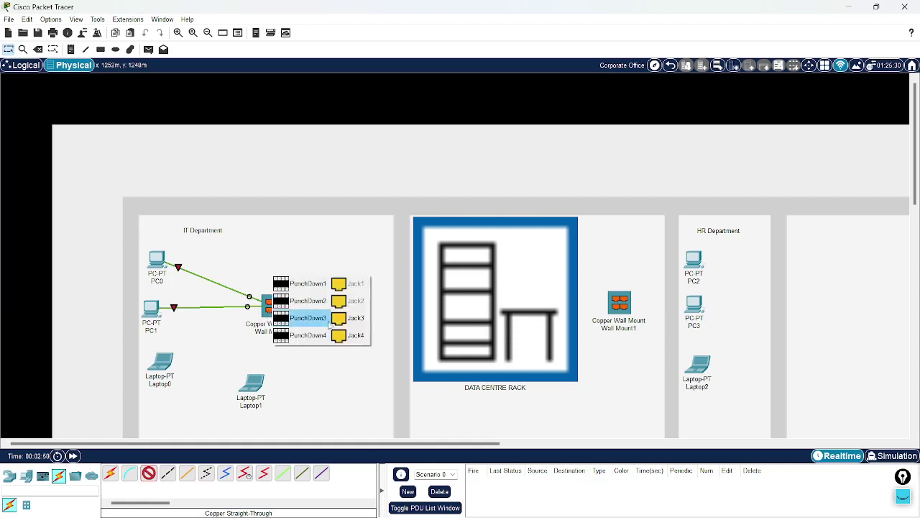
left_click(351, 318)
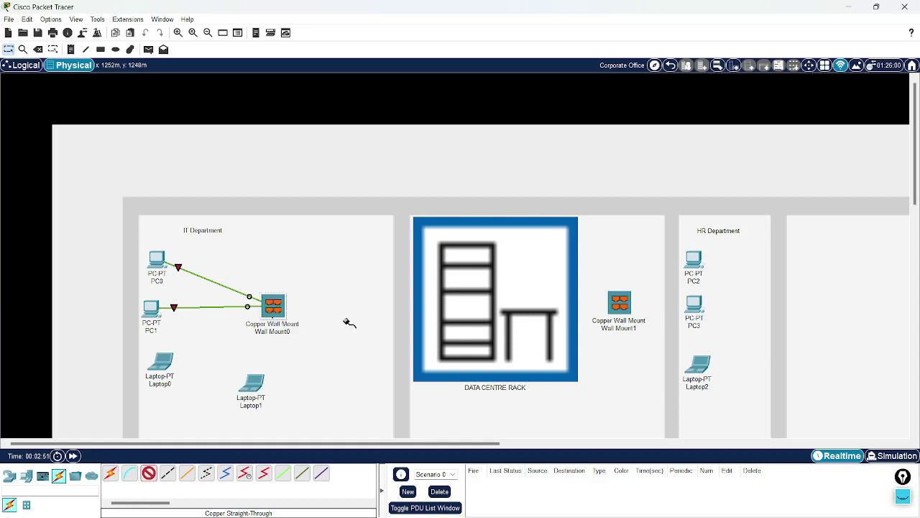
left_click(157, 366)
left_click(199, 407)
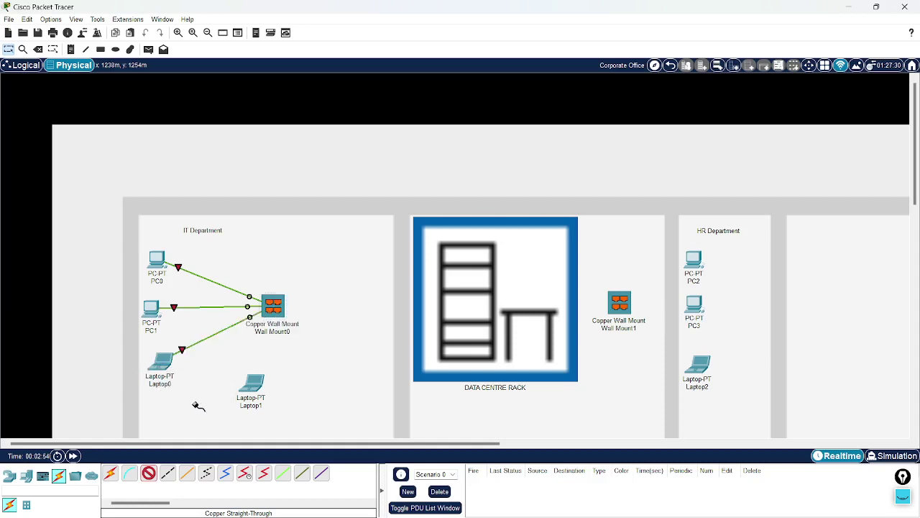
Step: Connect Jack4 of Wall Mount0 to Laptop1's FastEthernet0 port with a copper straight-through cable
left_click(279, 311)
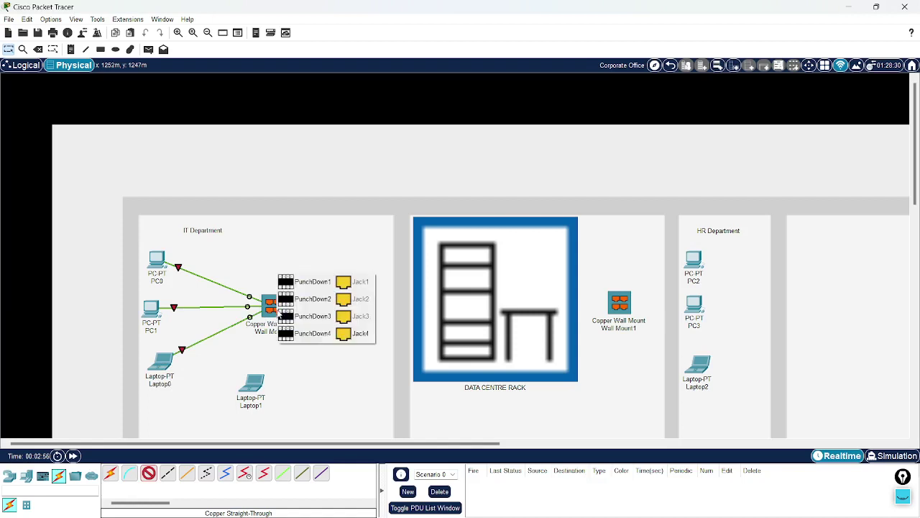
left_click(361, 334)
left_click(265, 386)
left_click(288, 425)
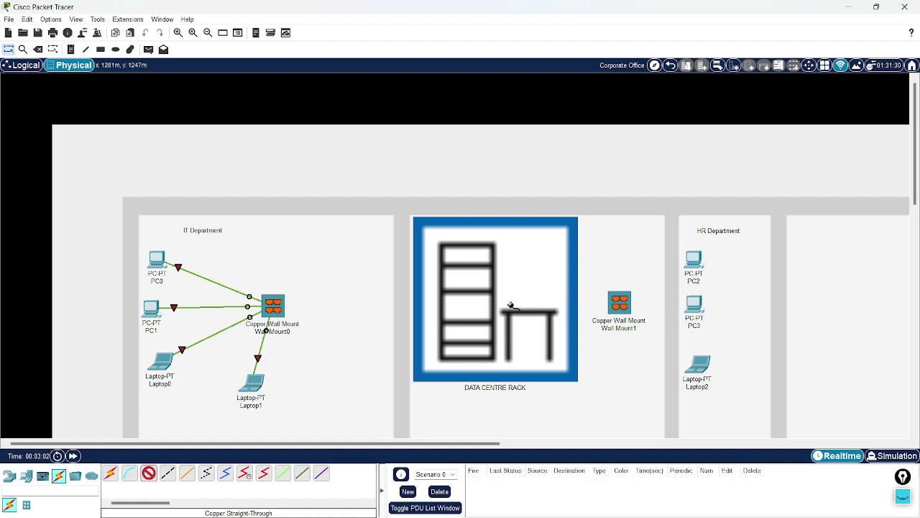
Step: Connect Jack1 of Wall Mount1 to PC2's FastEthernet0 port with a copper straight-through cable
left_click(622, 300)
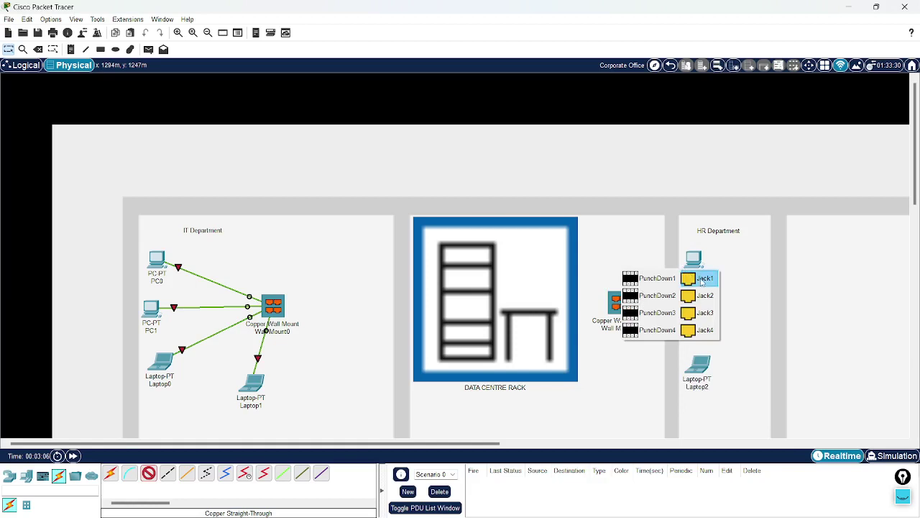
left_click(703, 281)
left_click(697, 265)
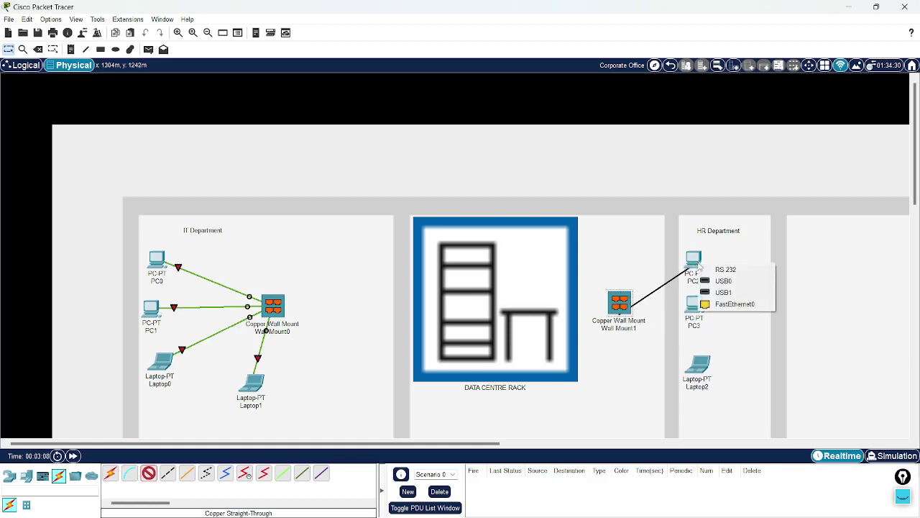
left_click(735, 303)
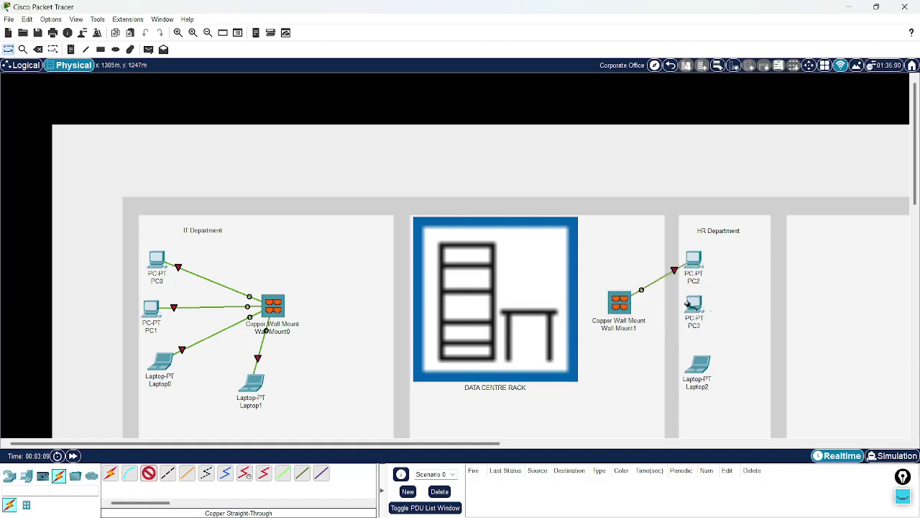
Step: Connect Jack2 of Wall Mount1 to PC3's FastEthernet0 port with a copper straight-through cable
left_click(617, 302)
left_click(703, 302)
left_click(698, 302)
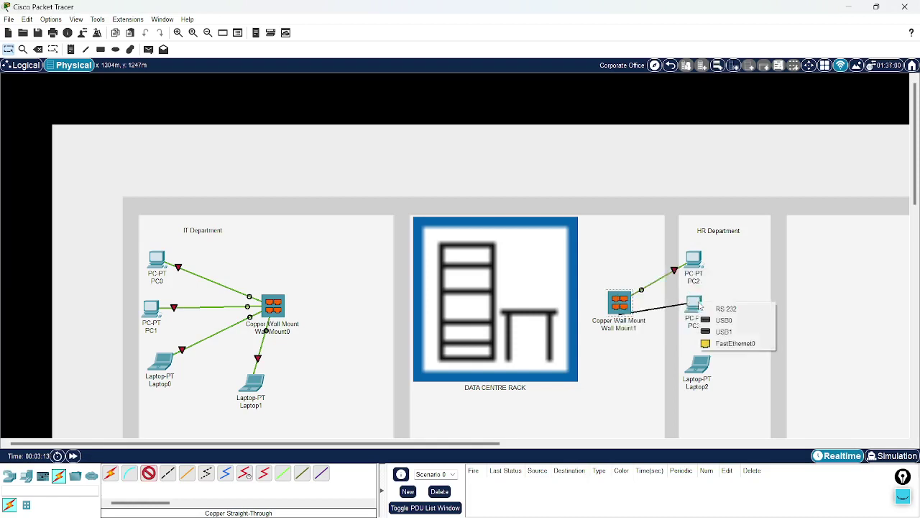
left_click(730, 344)
Step: Connect Jack3 of Wall Mount1 to Laptop2's FastEthernet0 port with a copper straight-through cable
left_click(622, 307)
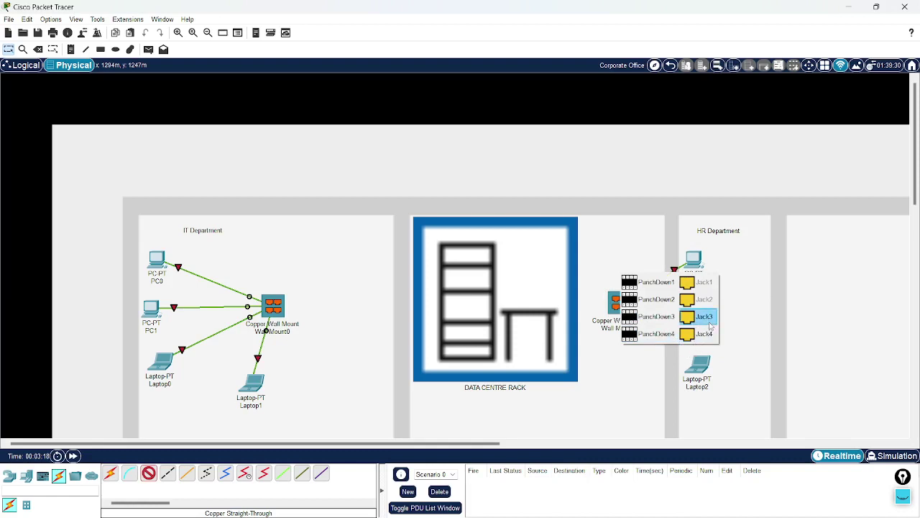
left_click(710, 333)
left_click(702, 364)
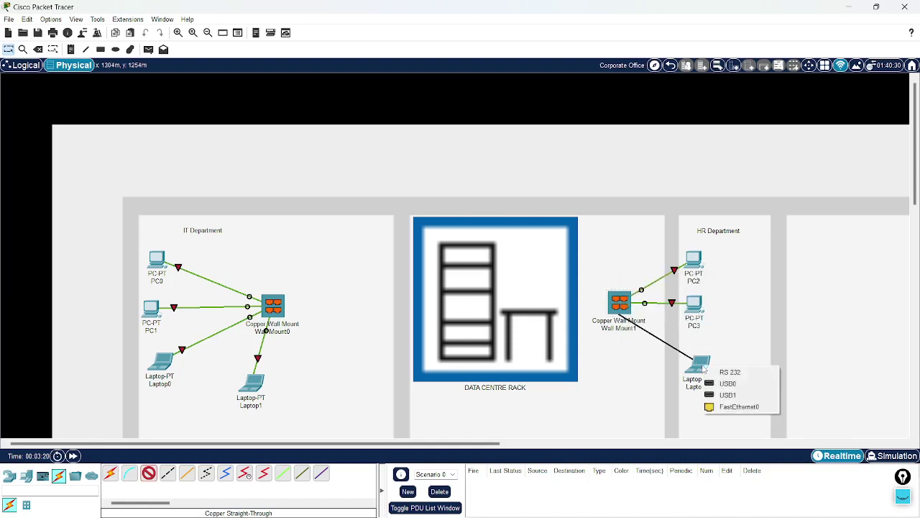
left_click(733, 407)
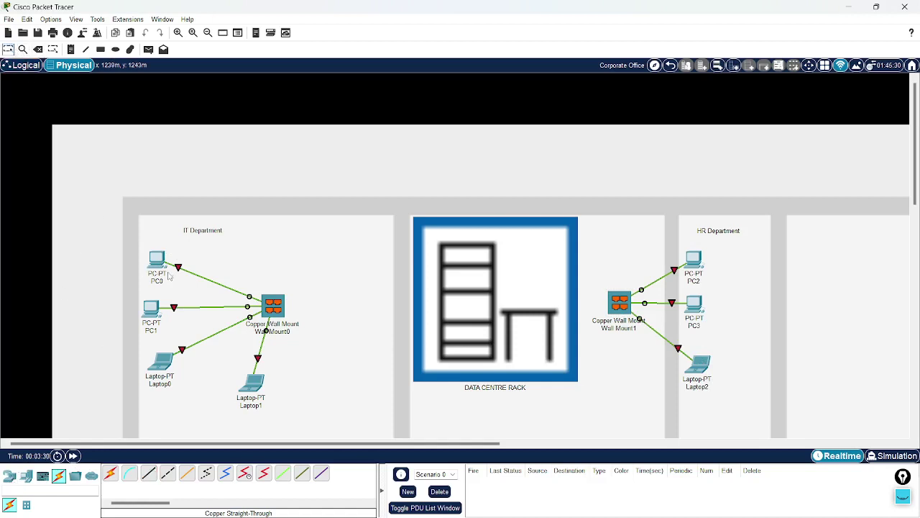
Step: Rename PC0 as 192.168.1.1 and PC1 as 192.168.1.2 in the IT Department
left_click(161, 283)
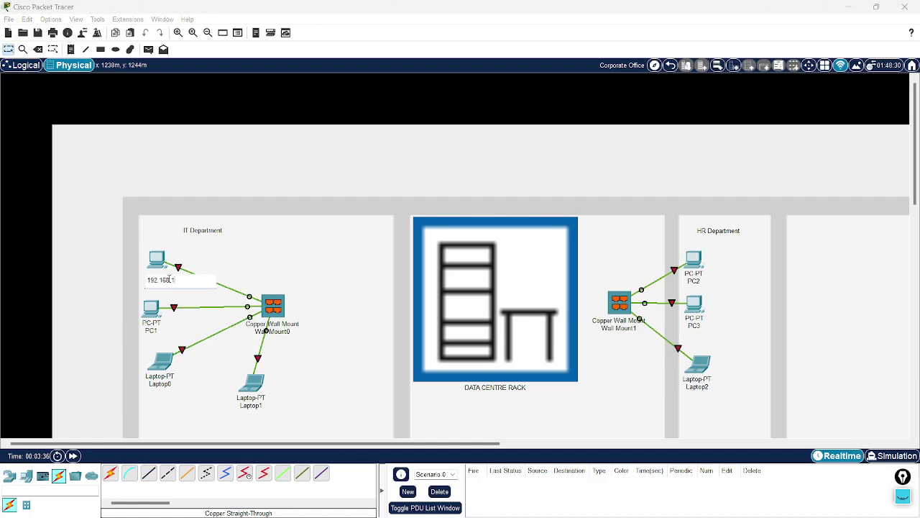
left_click(153, 329)
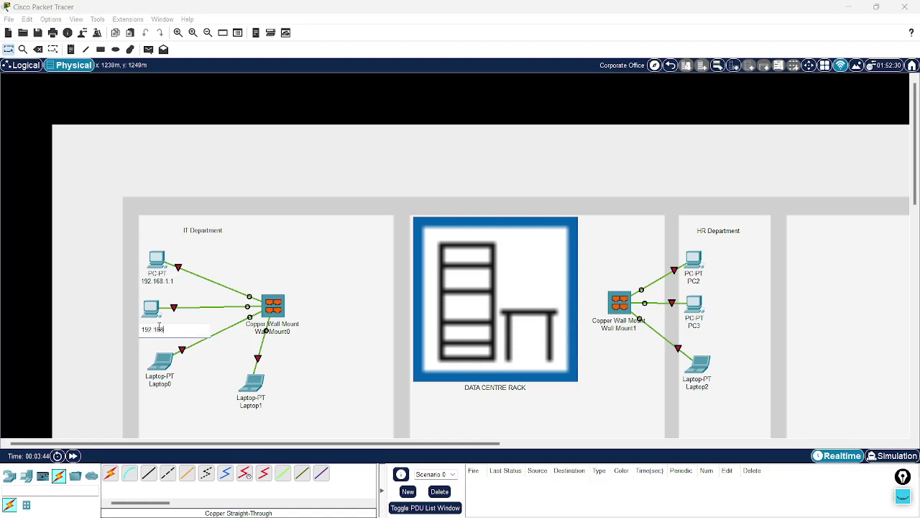
type("192.168.1.2")
Step: Rename Laptop0 as 192.168.1.3 and Laptop1 as 192.168.1.4, copying the address text for reuse
left_click(170, 385)
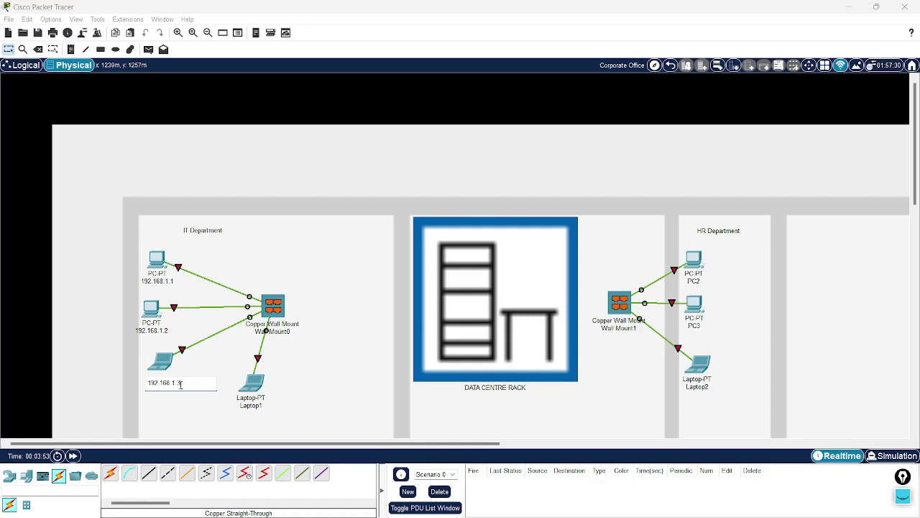
left_click(247, 406)
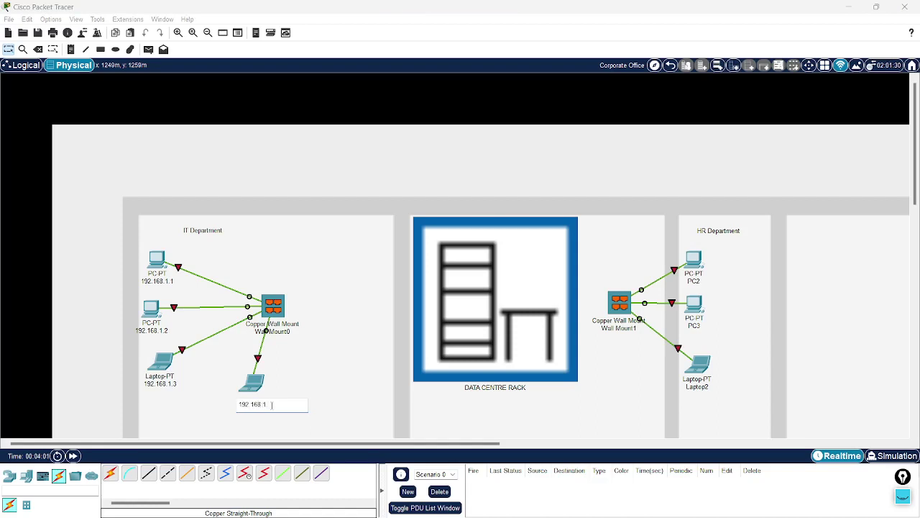
left_click_drag(300, 404, 225, 401)
key("ctrl+c")
Step: Rename PC2 as 192.168.1.5 and PC3 as 192.168.1.6 in the HR Department using the copied address
left_click(695, 281)
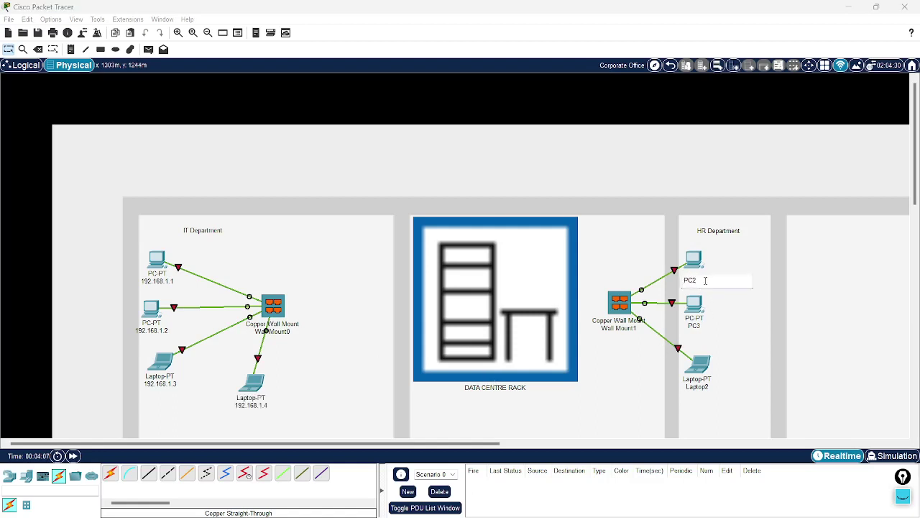
left_click_drag(714, 279, 667, 279)
key("ctrl+v")
type("5")
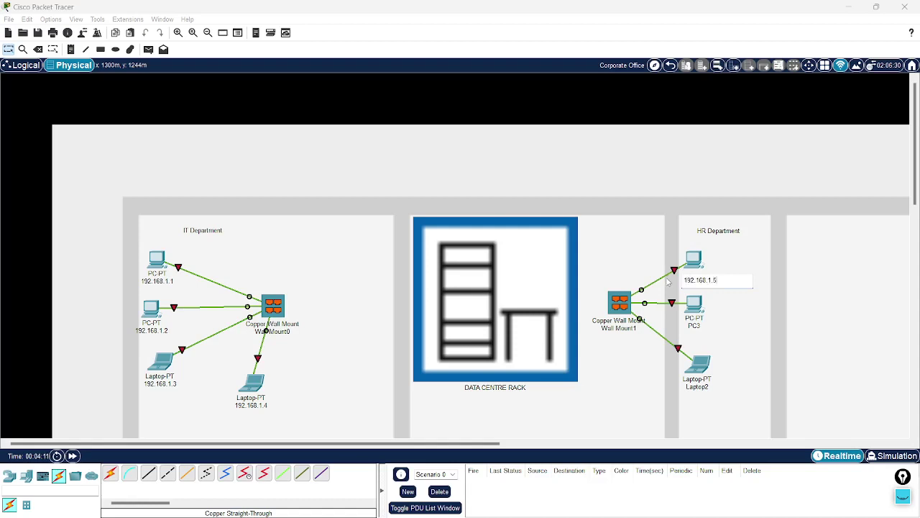
left_click(692, 325)
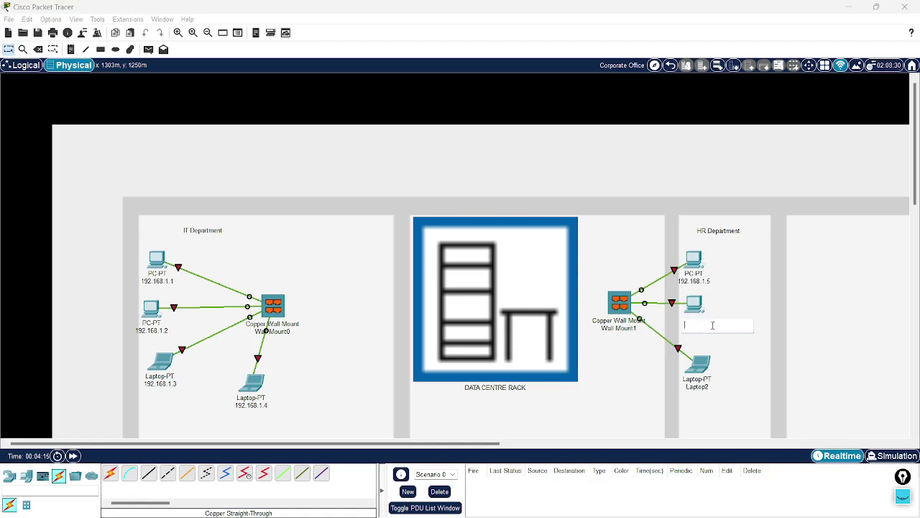
key("ctrl+v")
Step: Rename Laptop2 in the HR Department as 192.168.1.7
left_click(706, 387)
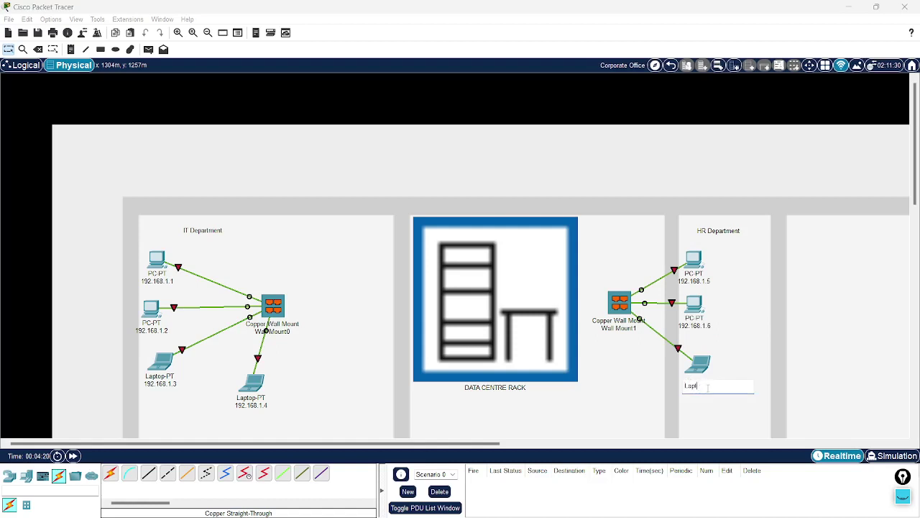
key("BackSpace")
key("ctrl+v")
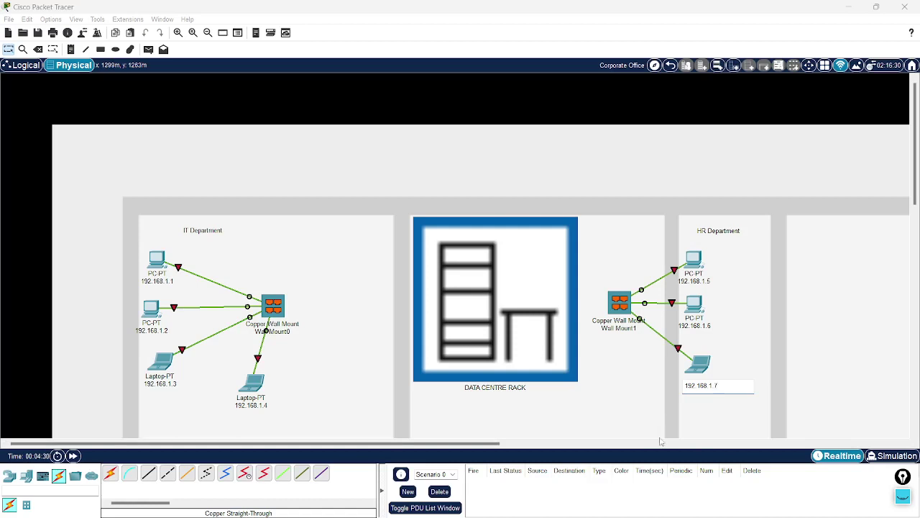
left_click(689, 436)
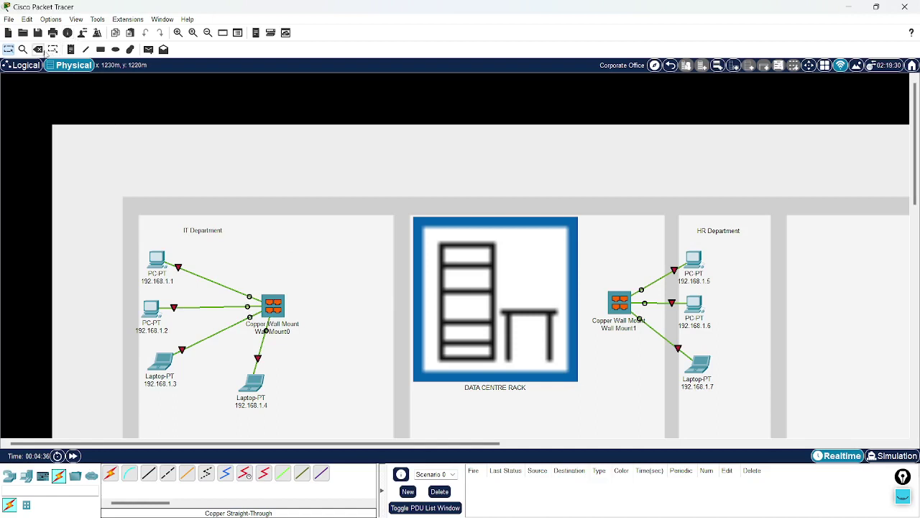
Step: Draw a rectangle filled with dark green (#005500) around the IT Department's devices and wall mount
left_click(101, 49)
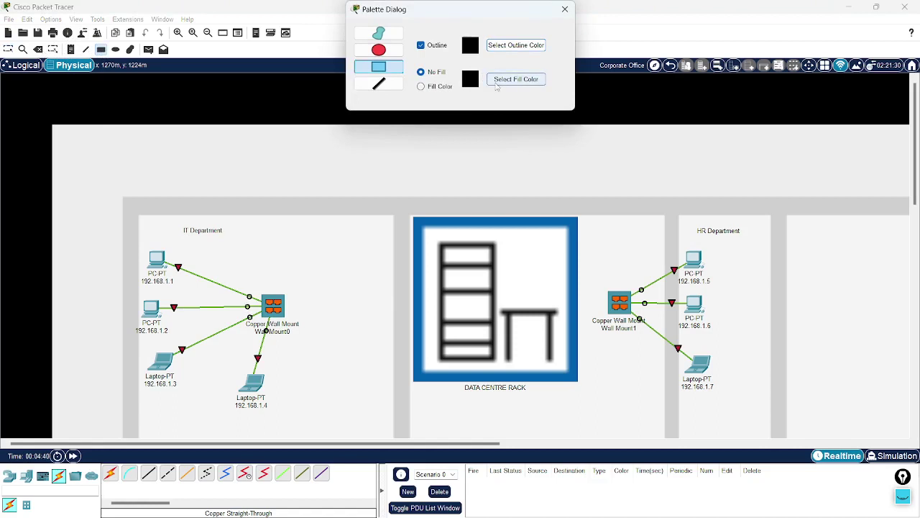
left_click(423, 87)
left_click(501, 82)
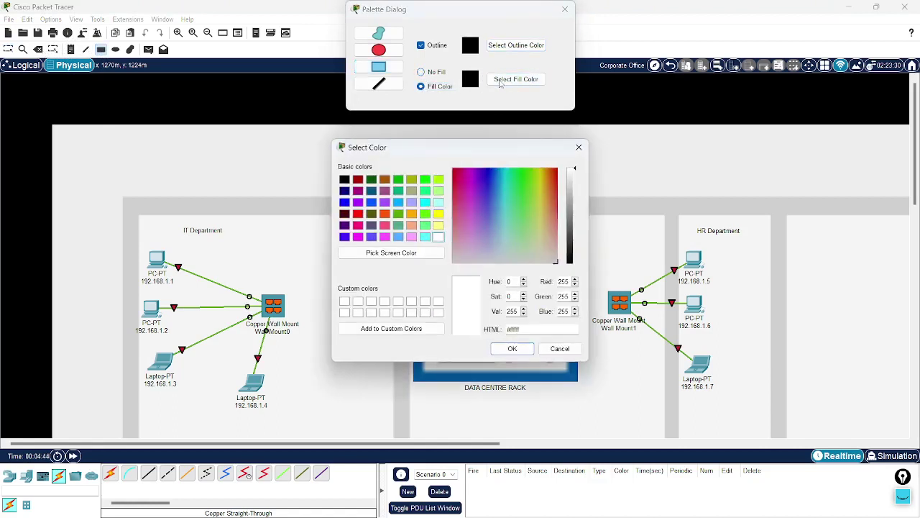
left_click(371, 181)
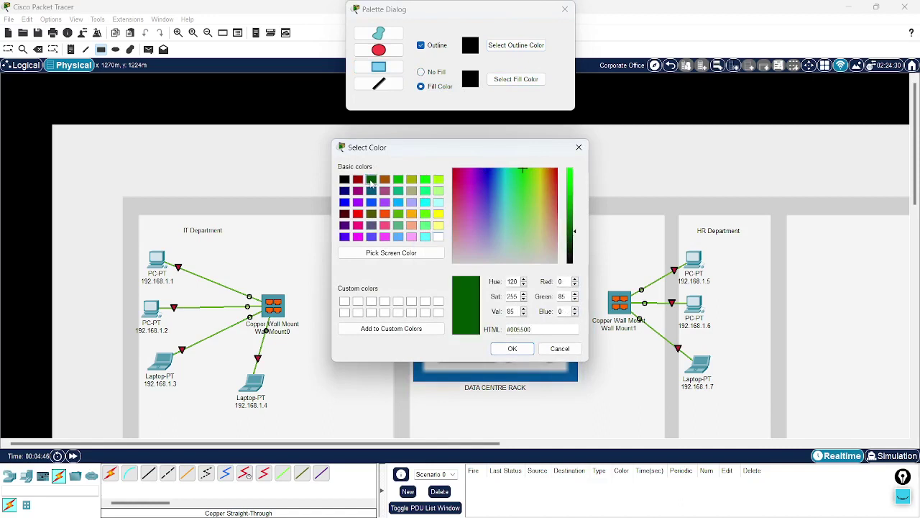
left_click(512, 348)
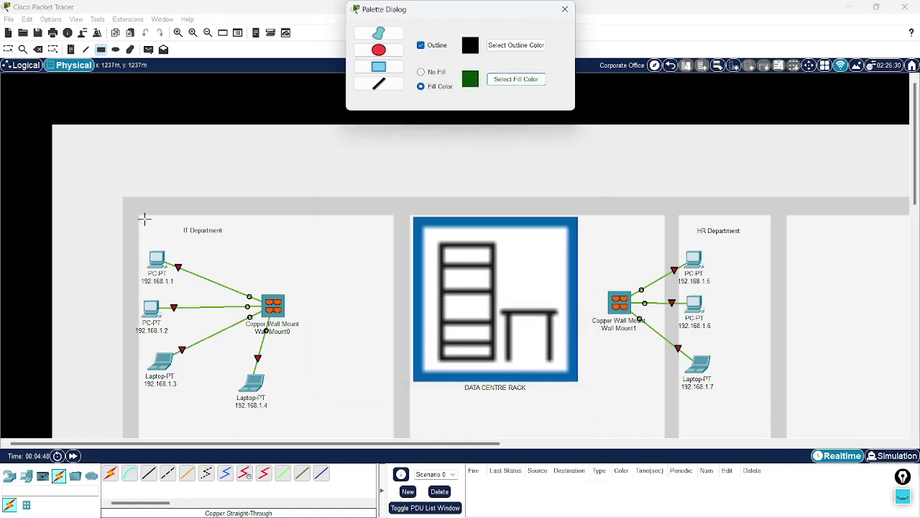
mouse_move(139, 214)
left_mouse_down()
mouse_move(241, 368)
mouse_move(367, 433)
left_mouse_up()
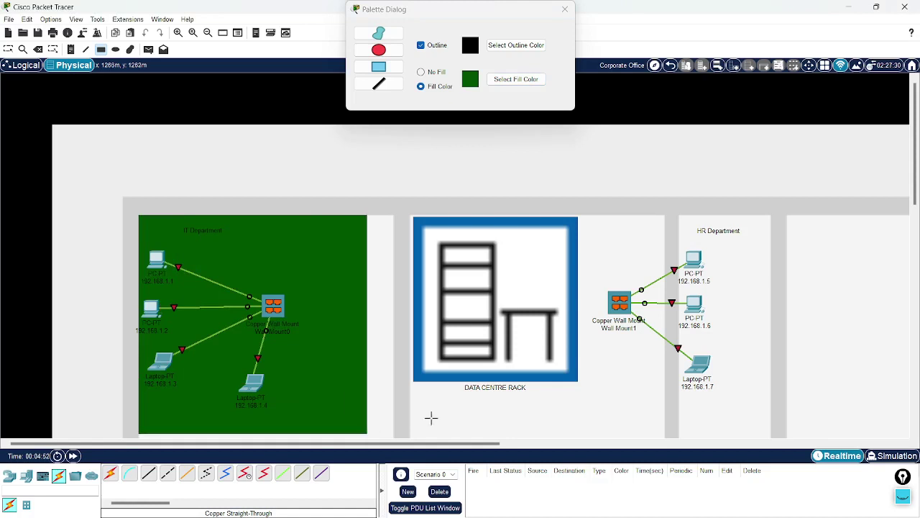
Step: Draw a rectangle filled with orange (#ff5500) around the HR Department's devices and wall mount, and close the drawing palette
left_click(515, 79)
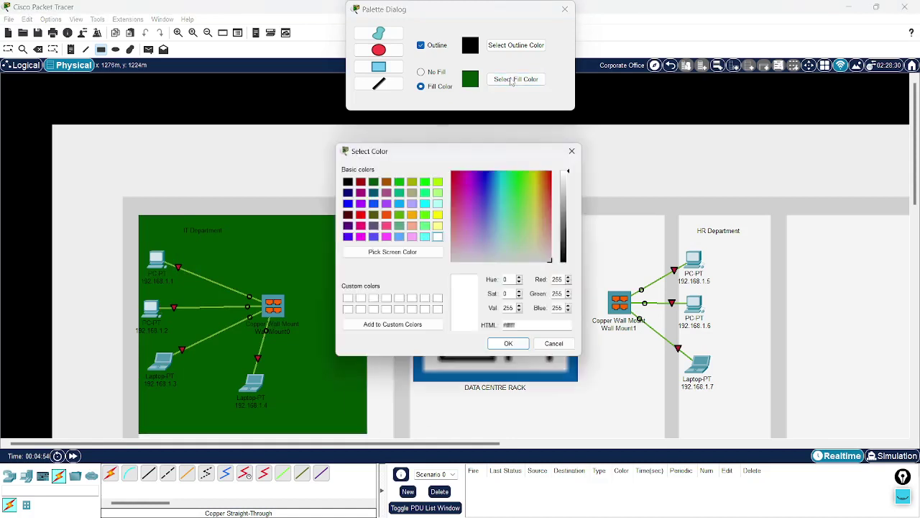
left_click(384, 213)
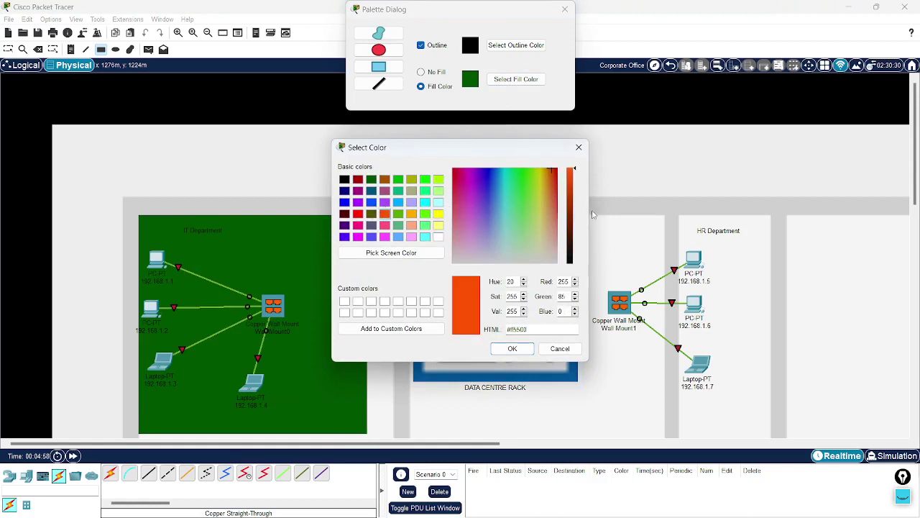
left_click(519, 349)
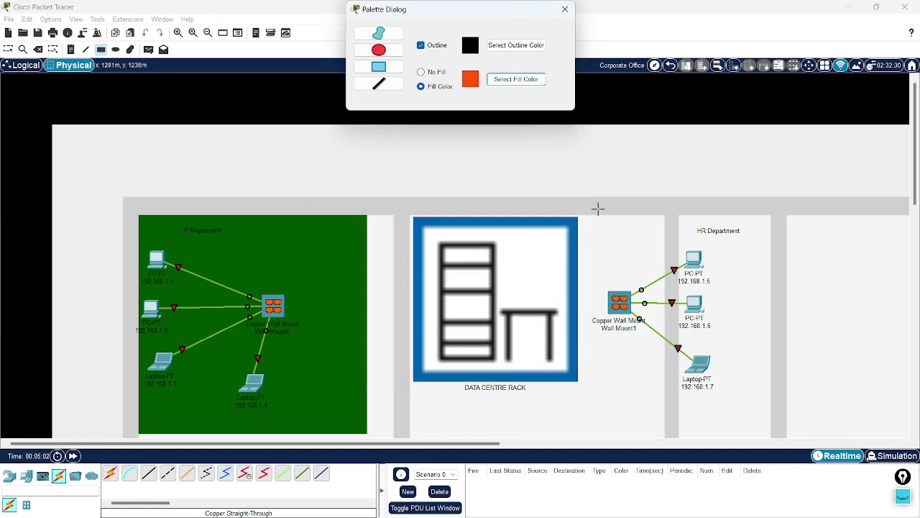
left_click_drag(595, 213, 778, 438)
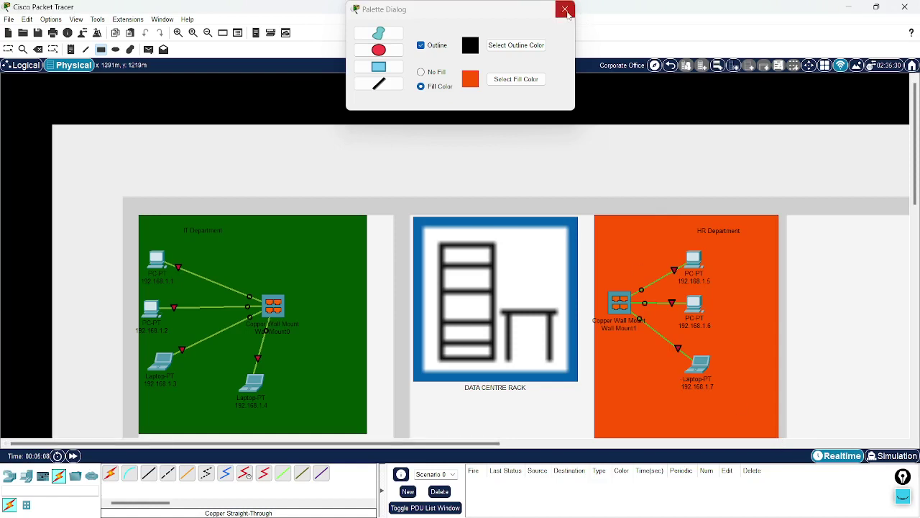
left_click(565, 9)
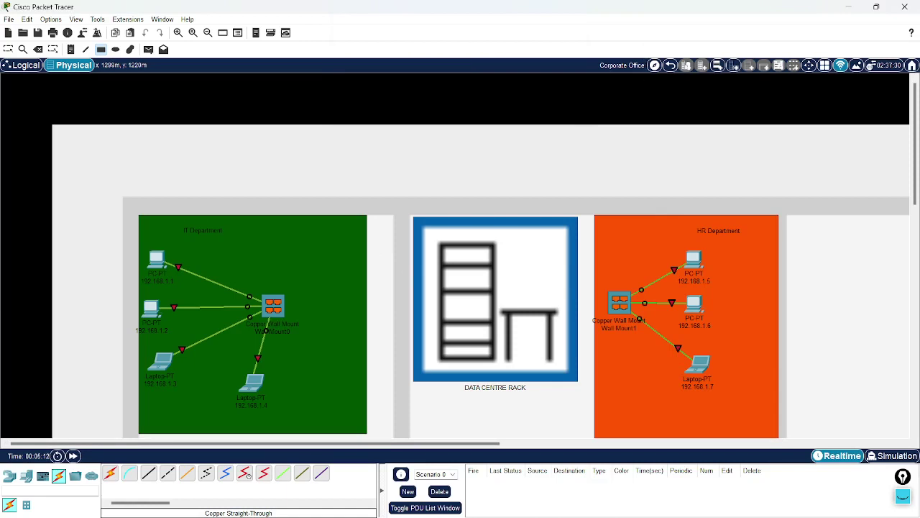
Step: Enter the DATA CENTRE RACK wiring closet and add a new rack to it
left_click(8, 49)
left_click(482, 308)
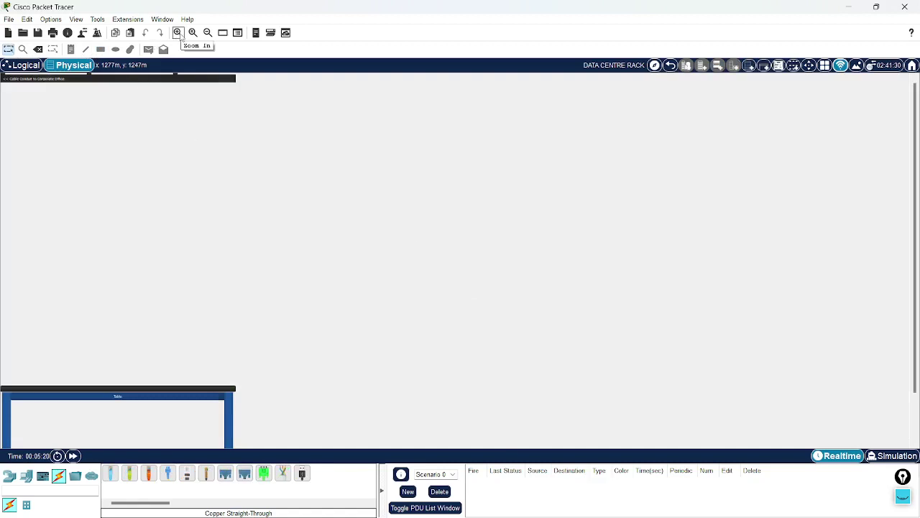
left_click(180, 37)
left_click(180, 37)
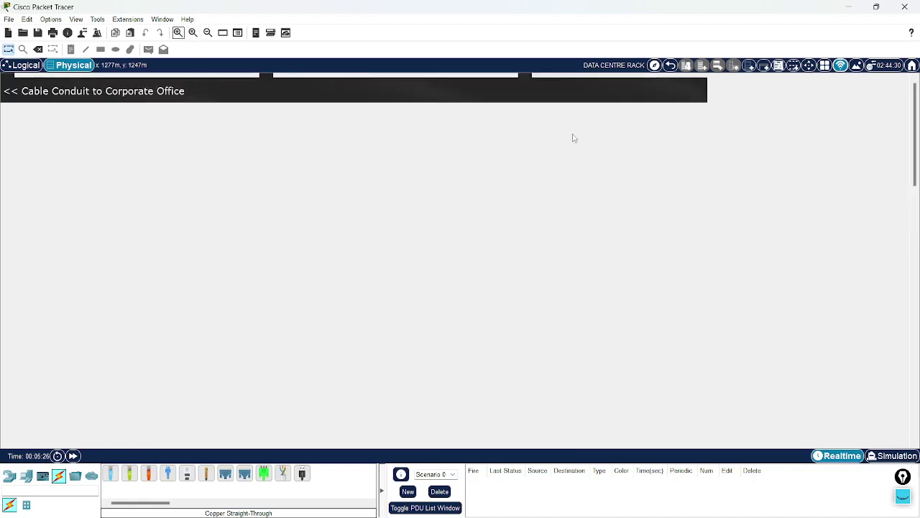
left_click(750, 66)
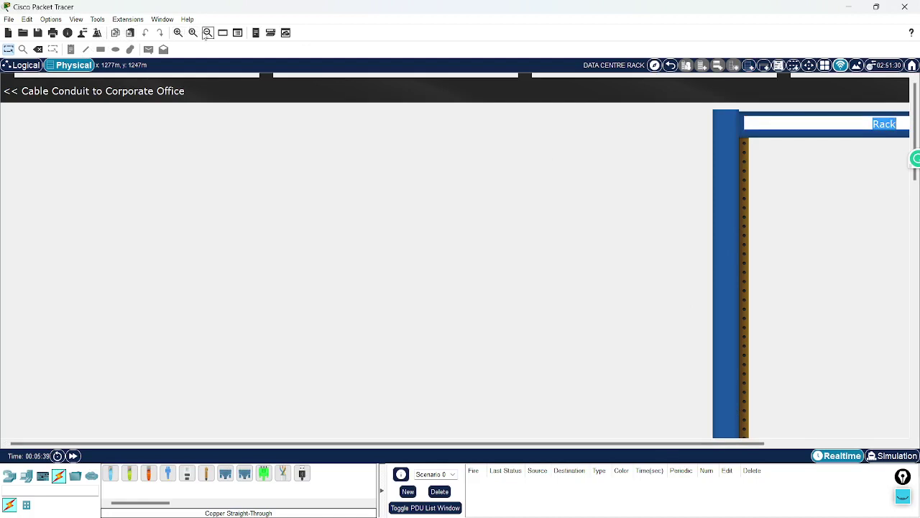
left_click(208, 33)
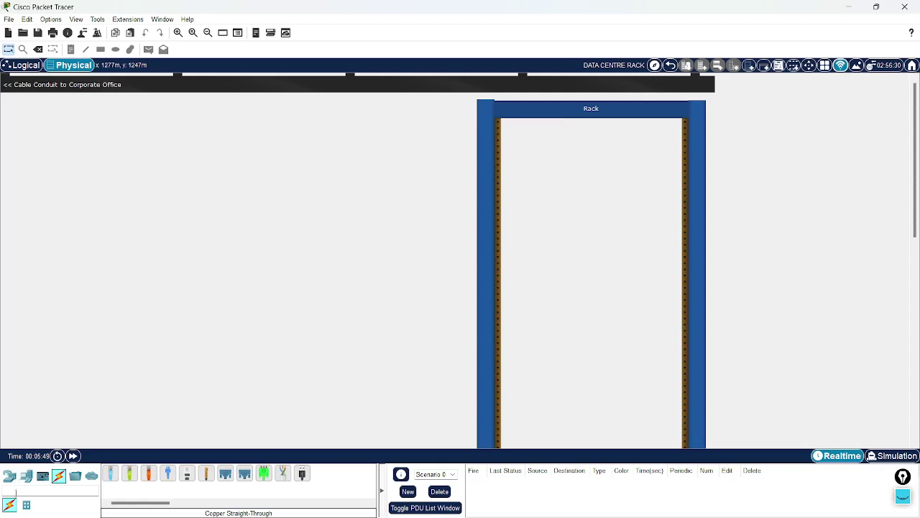
Step: Mount a 2960 switch in the rack, just below the power distribution device
left_click(9, 477)
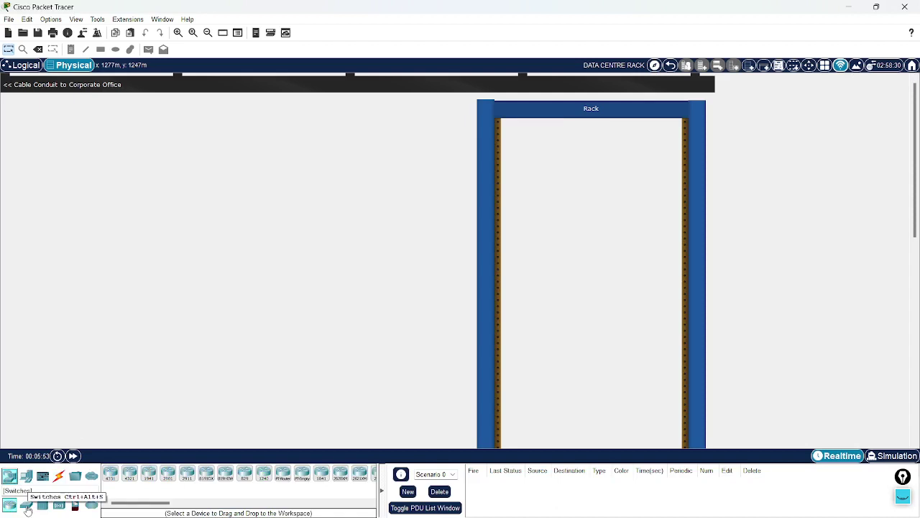
left_click(27, 507)
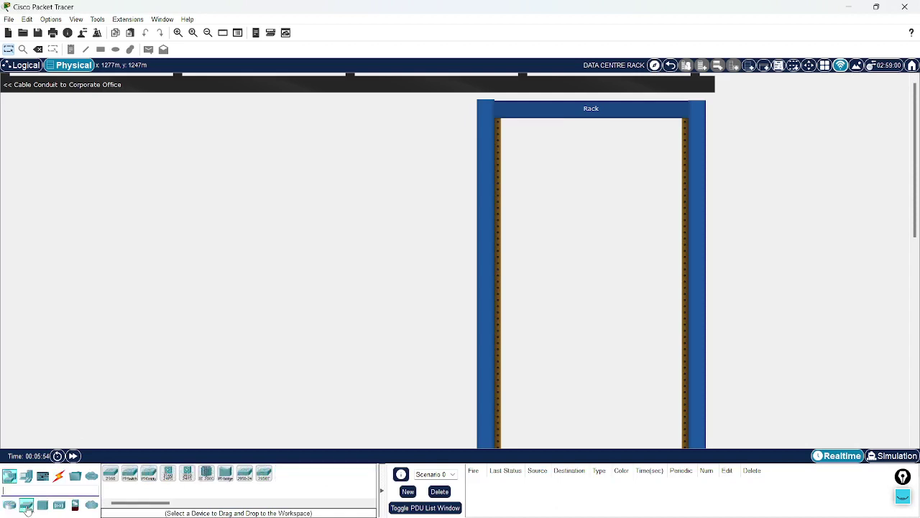
left_click(110, 477)
left_click(555, 142)
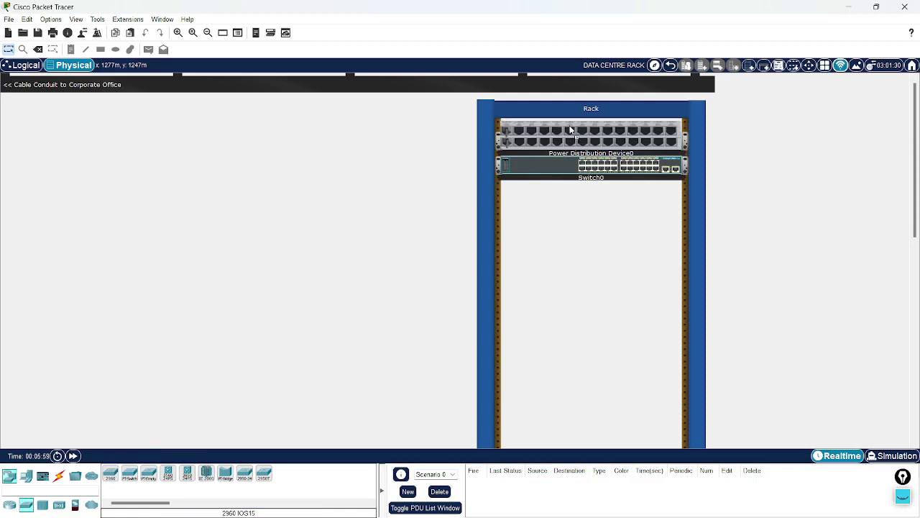
left_click_drag(570, 130, 571, 130)
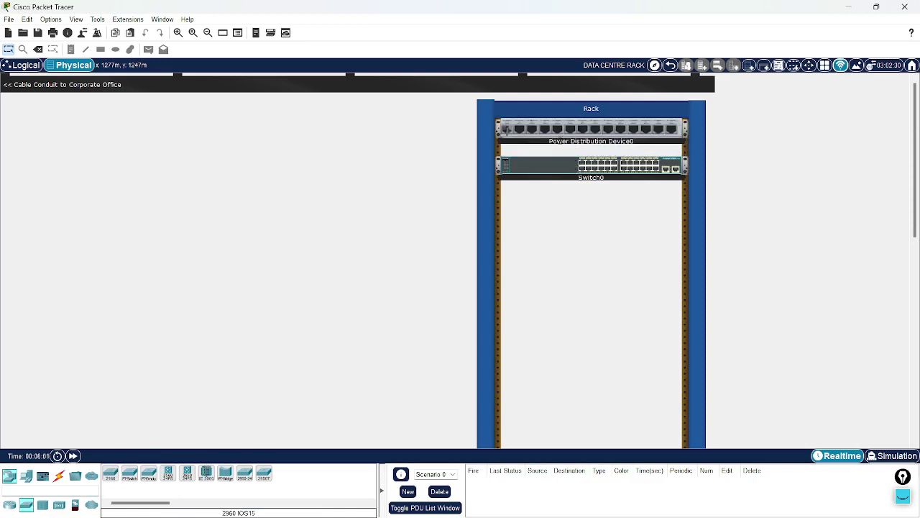
mouse_move(583, 176)
left_mouse_down()
mouse_move(570, 165)
mouse_move(583, 173)
left_mouse_up()
Step: Try to add a copper wall mount to the rack
left_click(61, 478)
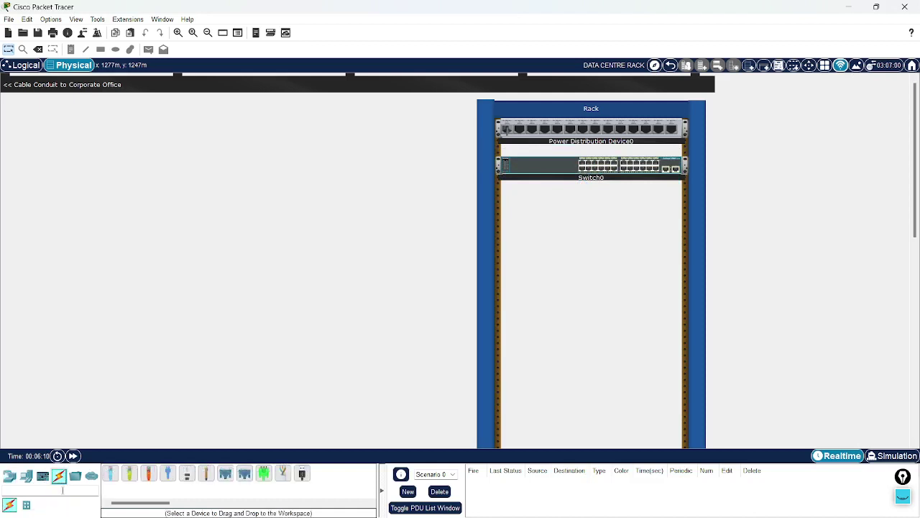
left_click(26, 506)
left_click(149, 473)
left_click(518, 209)
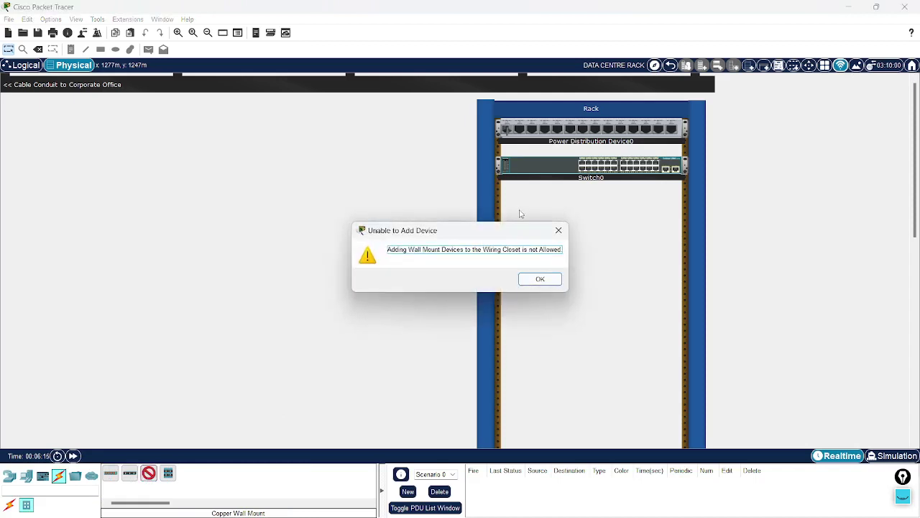
left_click(540, 279)
Step: Mount a copper patch panel just below the switch in the rack and a second 2960 switch beneath it
left_click(113, 472)
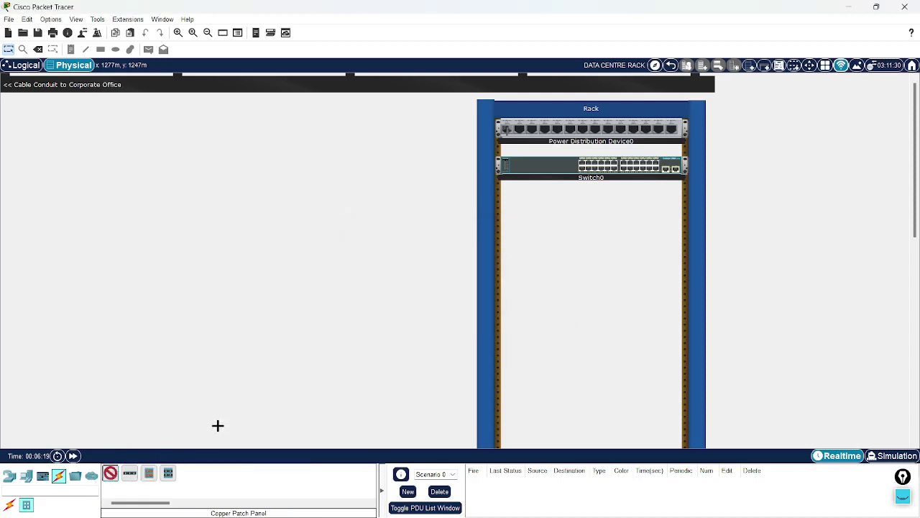
left_click(511, 190)
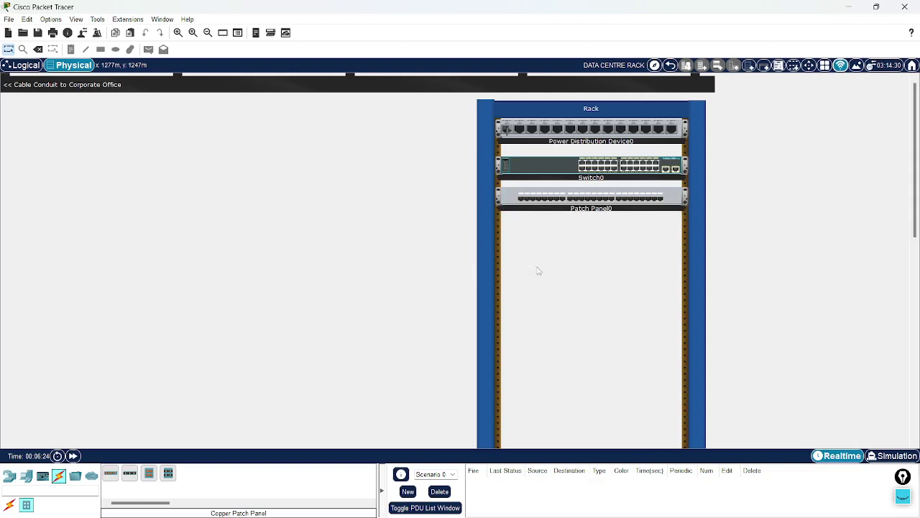
left_click(10, 478)
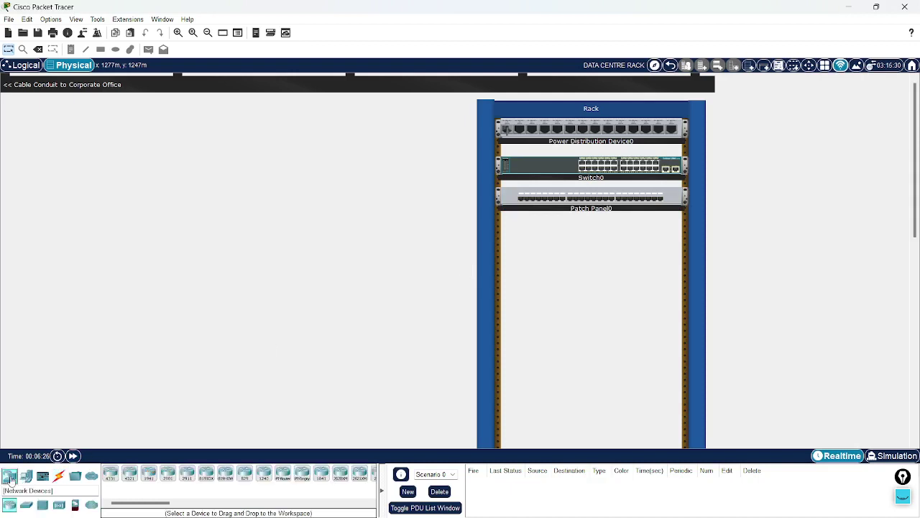
left_click(25, 506)
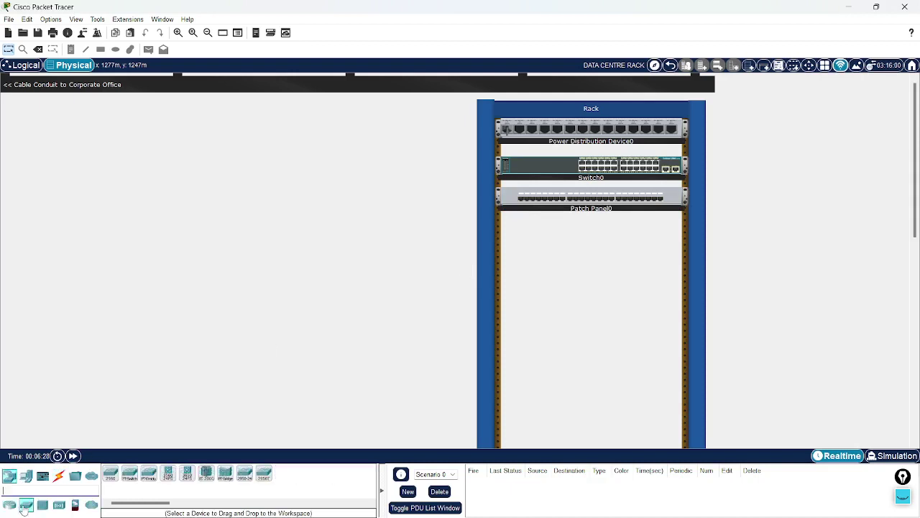
left_click(110, 473)
left_click(537, 230)
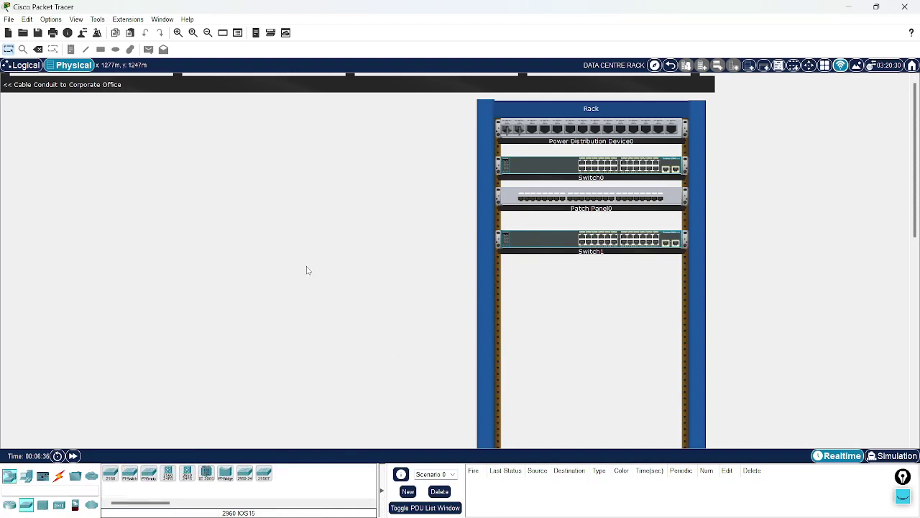
Step: Patch Switch0's FastEthernet0/2, 0/4 and 0/6 to the patch panel's Jack1, Jack2 and Jack3 with copper straight-through cables
left_click(59, 477)
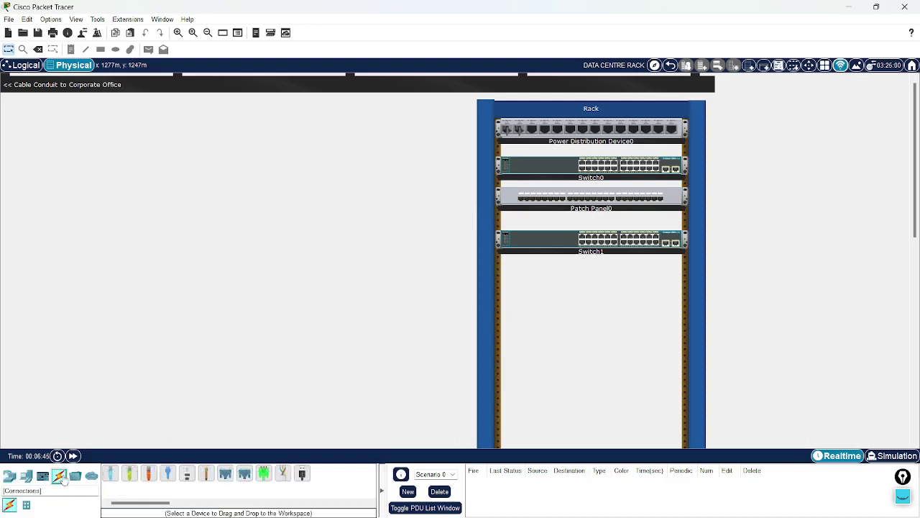
left_click(130, 474)
left_click(583, 169)
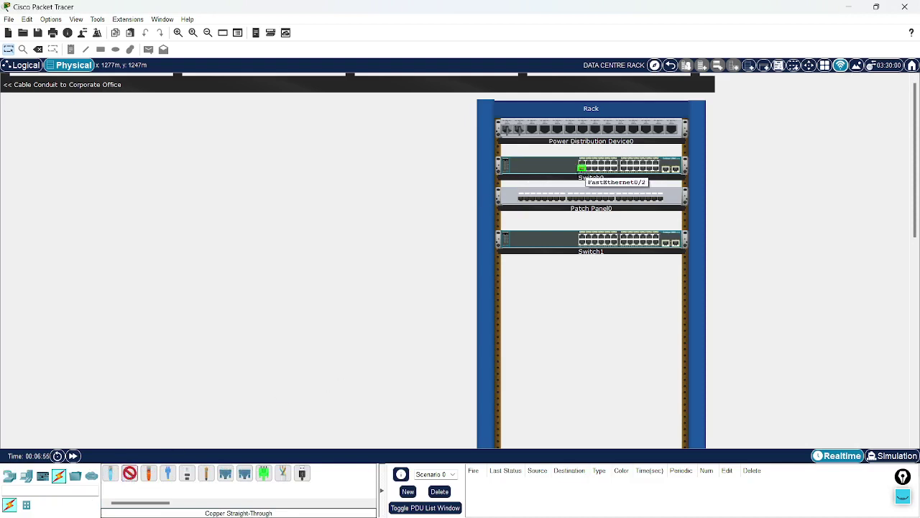
left_click(521, 199)
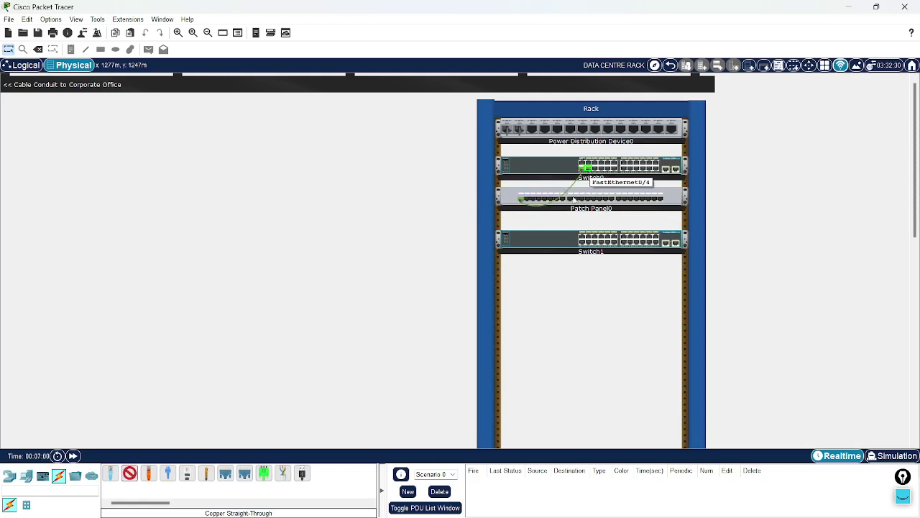
left_click(527, 204)
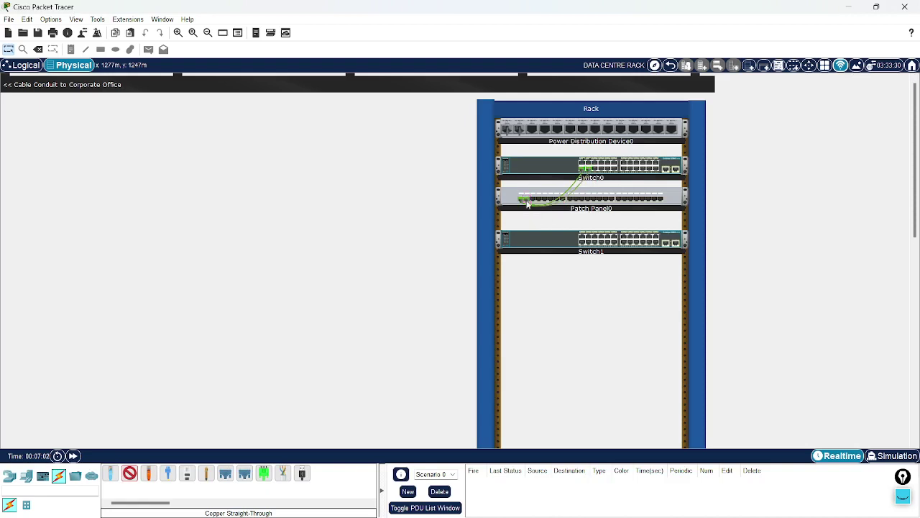
left_click(598, 173)
left_click(537, 200)
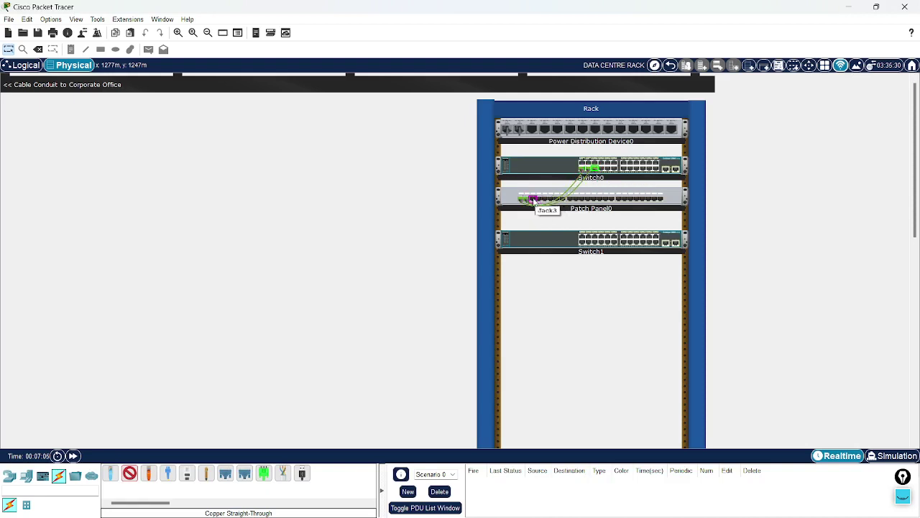
Step: Patch Switch0's FastEthernet0/8, 0/10 and 0/12 to the patch panel's Jack4, Jack5 and Jack6 with the same copper cable type
left_click(600, 169)
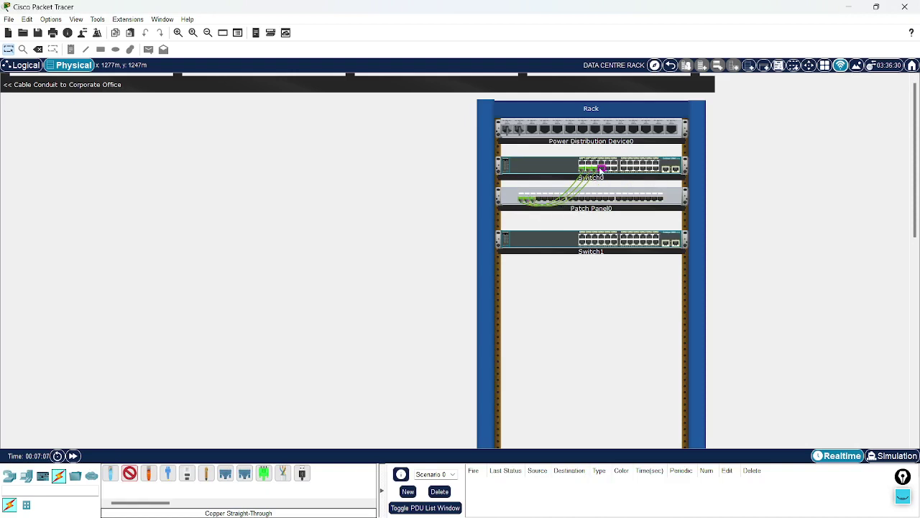
left_click(540, 201)
left_click(608, 169)
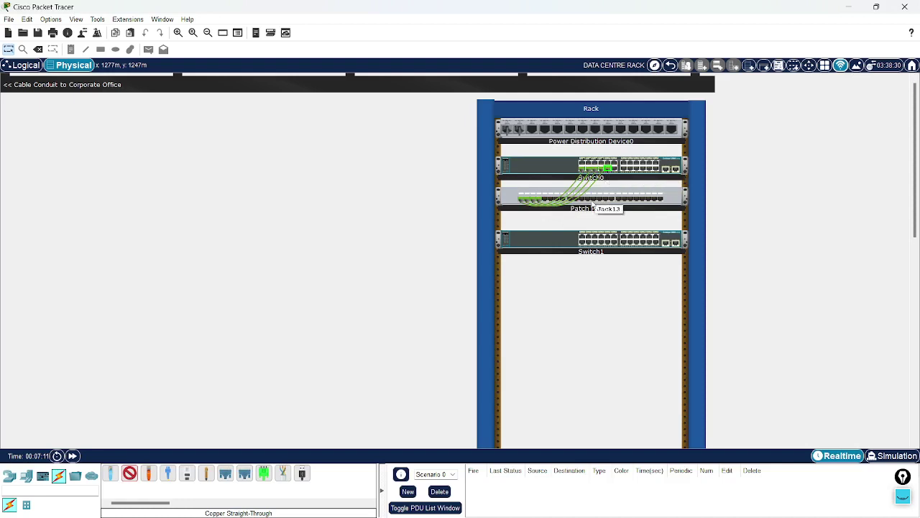
left_click(542, 202)
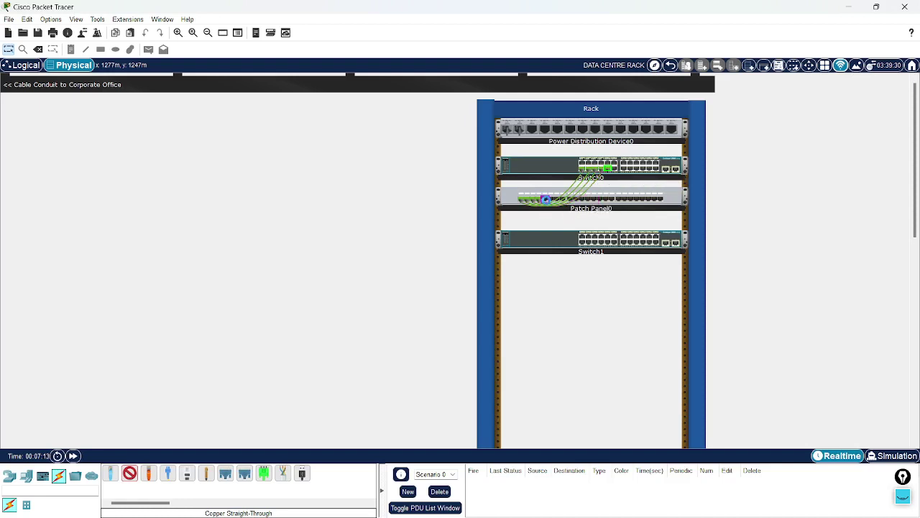
left_click(616, 170)
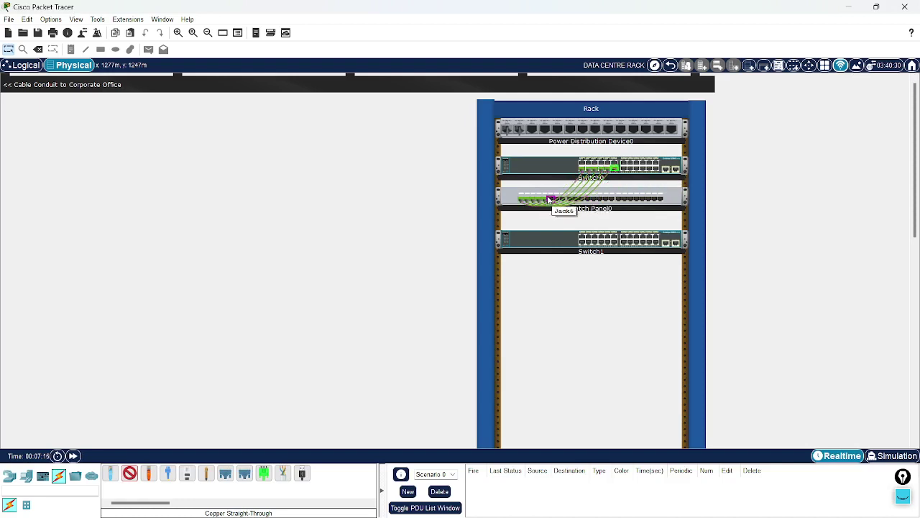
left_click(551, 199)
Step: Connect Switch0's FastEthernet0/14 to the last jack of the patch panel with a copper straight-through cable
left_click(624, 169)
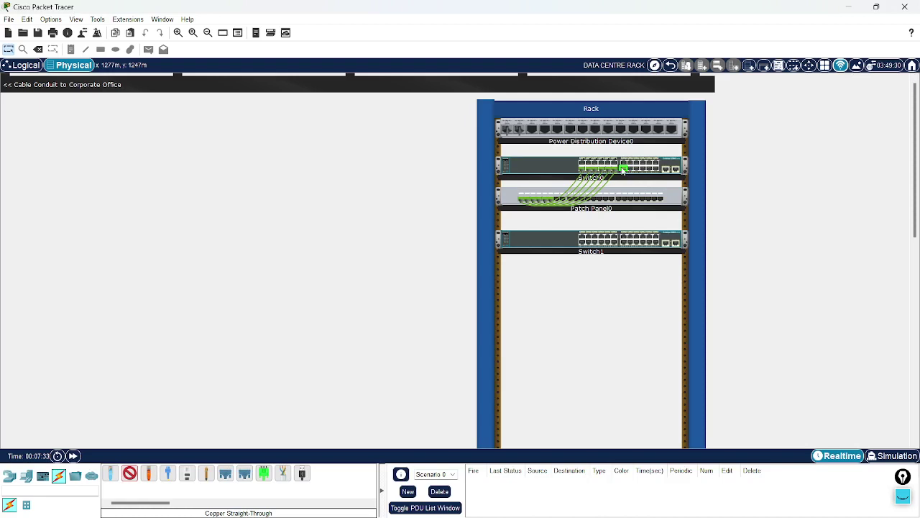
left_click(624, 171)
left_click(510, 279)
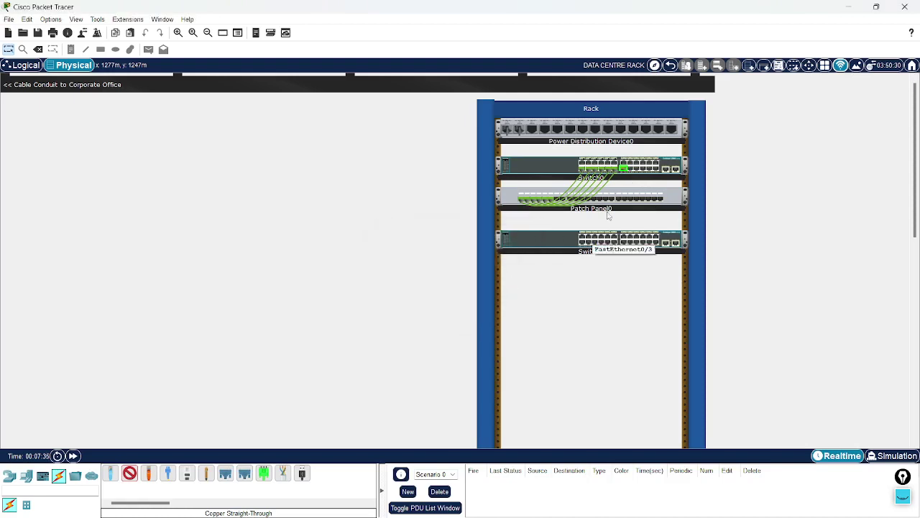
left_click(621, 173)
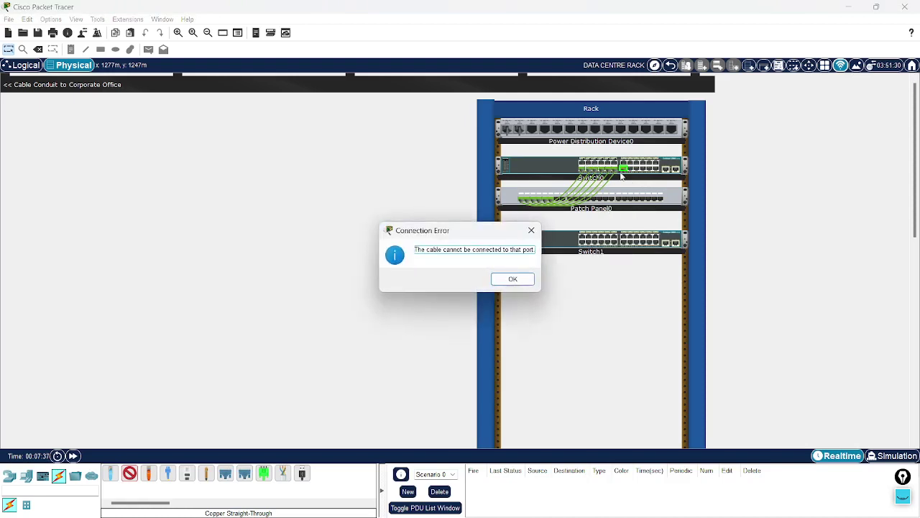
left_click(506, 278)
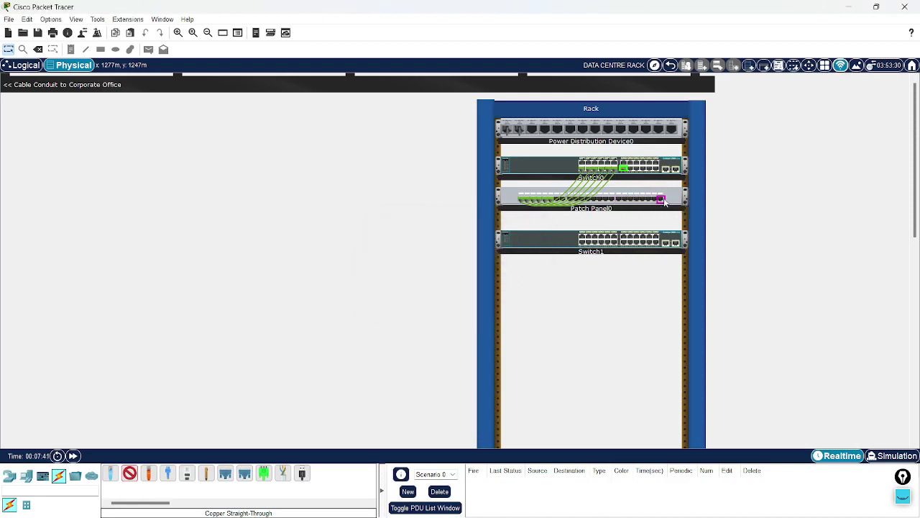
left_click(662, 200)
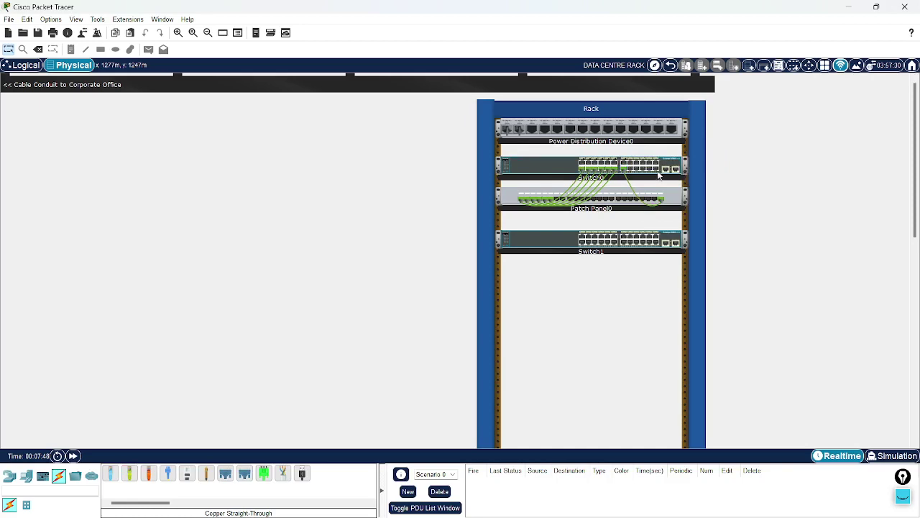
left_click(658, 171)
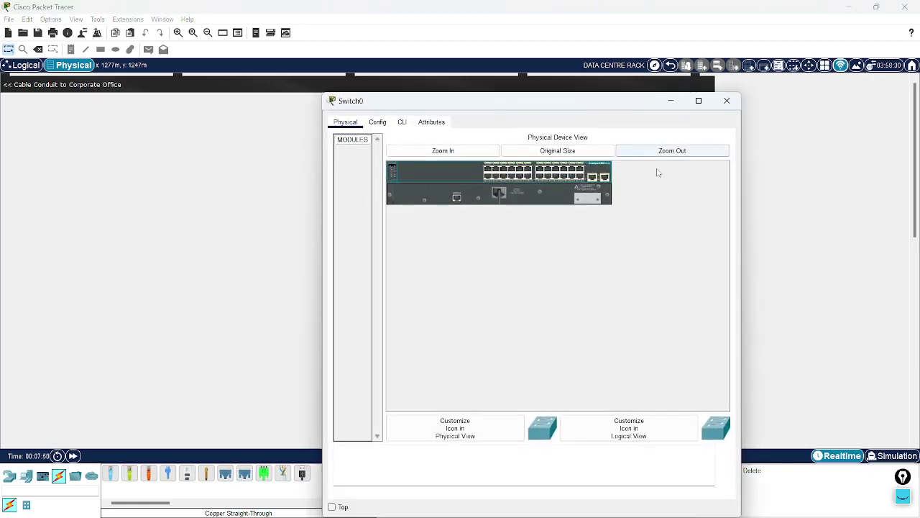
left_click(724, 102)
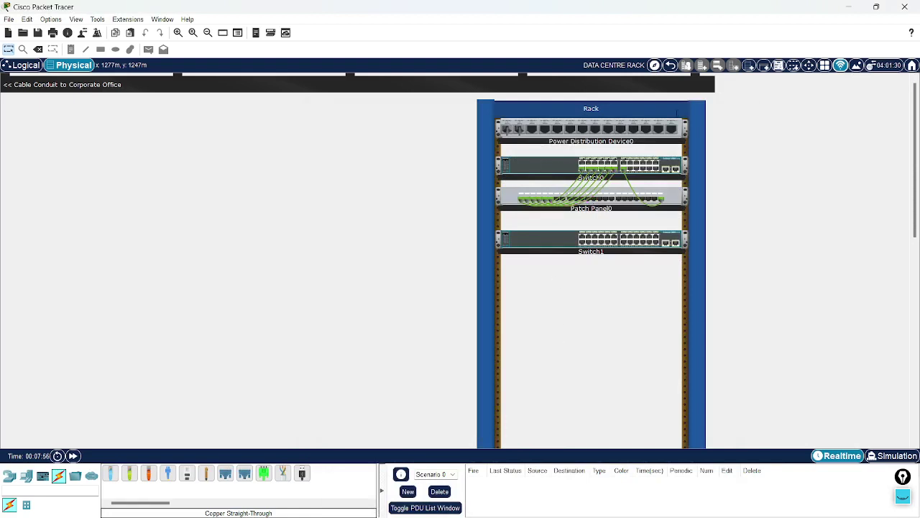
Step: Return to the Corporate Office and cable the IT wall mount's PunchDown1 to the rack patch panel's PunchDown1 with copper straight-through
left_click(670, 67)
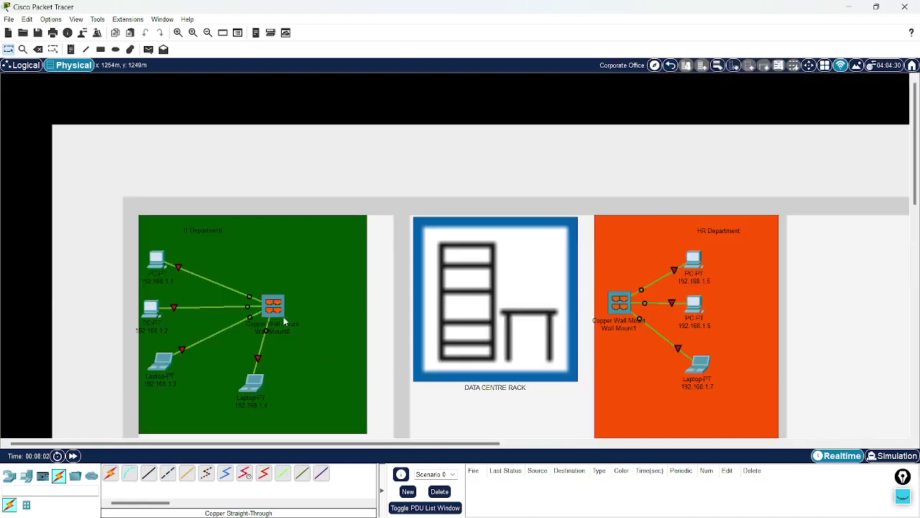
left_click(149, 475)
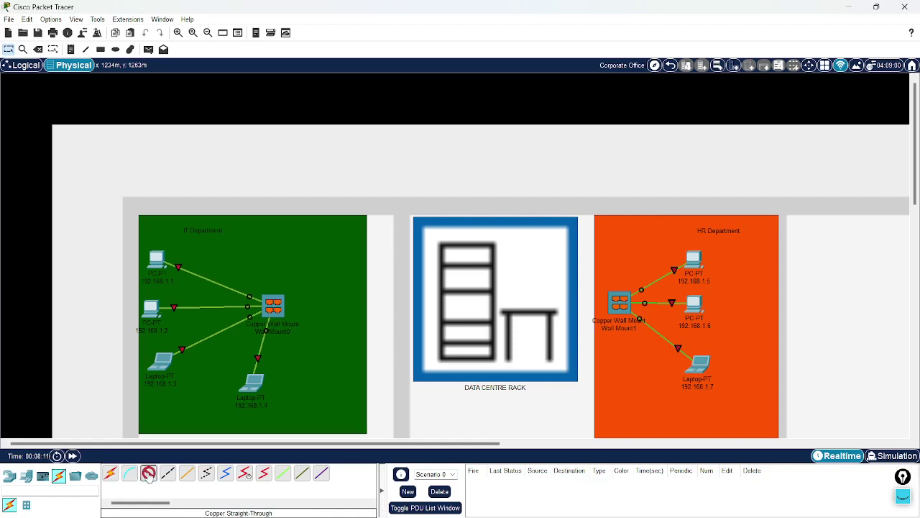
left_click(277, 307)
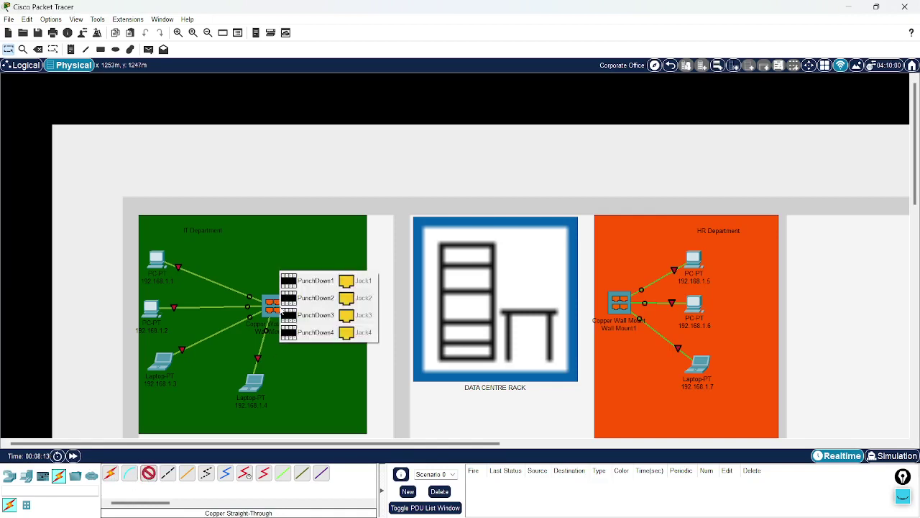
left_click(328, 281)
left_click(469, 358)
mouse_move(496, 373)
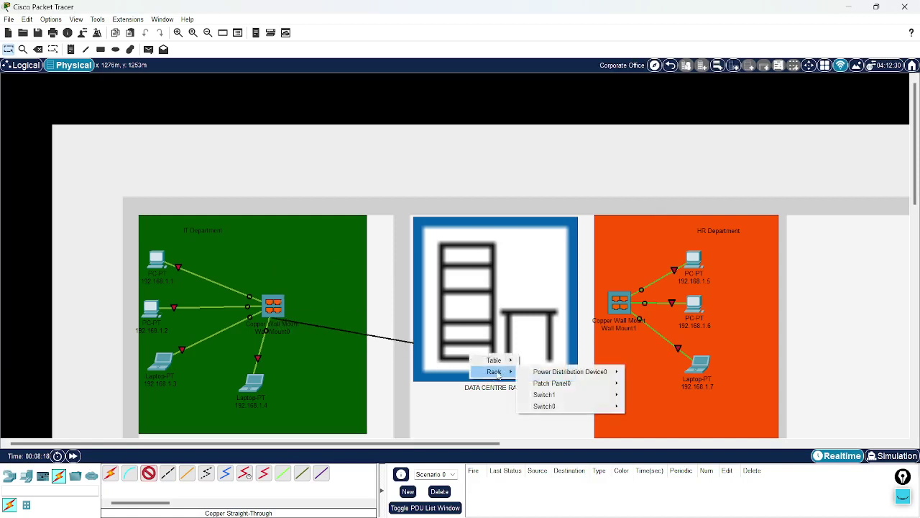
mouse_move(559, 407)
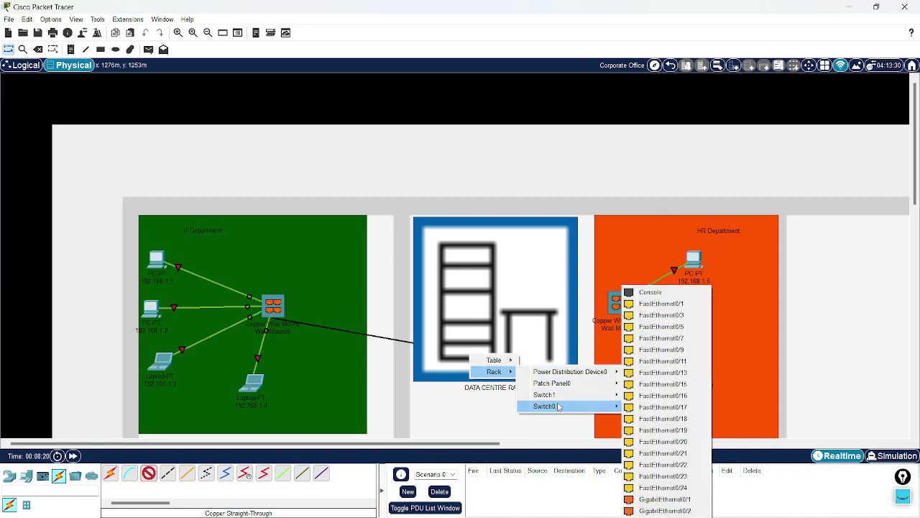
mouse_move(575, 384)
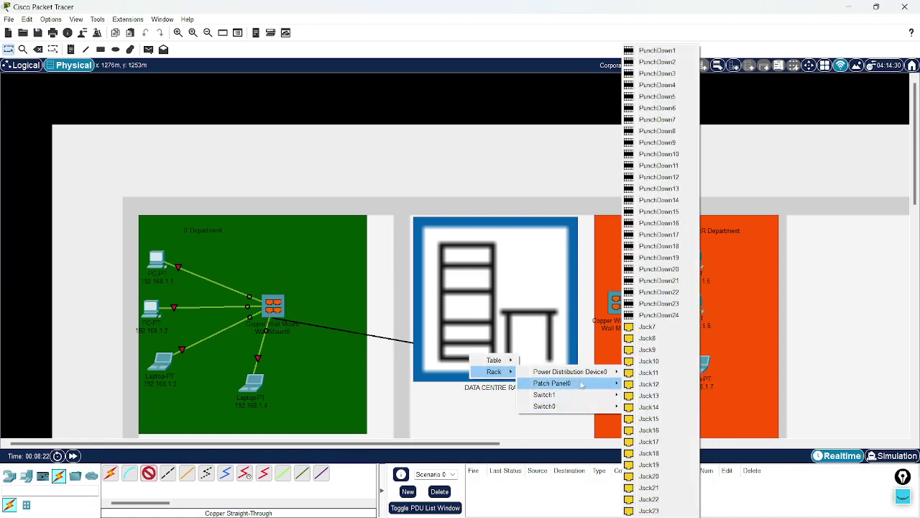
left_click(666, 51)
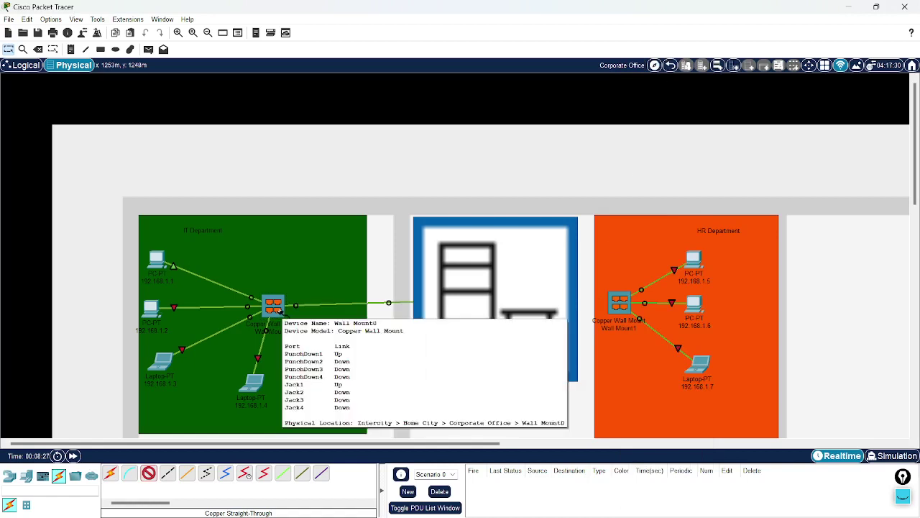
Step: Cable the IT wall mount's PunchDown2 and PunchDown3 to the patch panel's PunchDown2 and PunchDown3
left_click(279, 311)
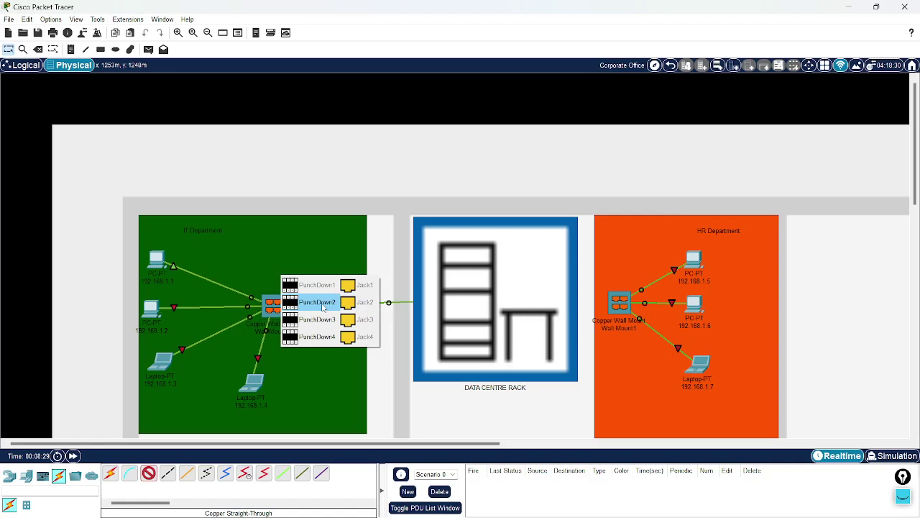
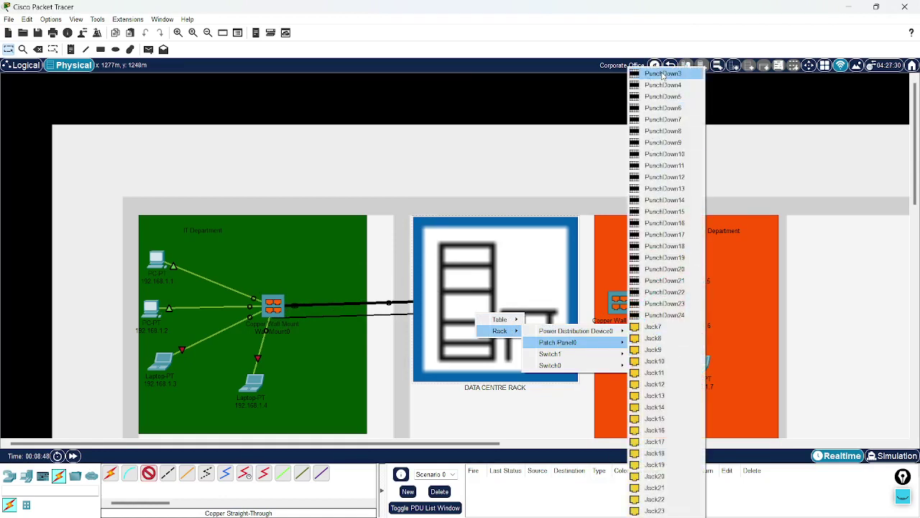
left_click(663, 73)
Step: Cable the IT wall mount's PunchDown4 to PunchDown4 on the rack's patch panel with copper straight-through
left_click(278, 307)
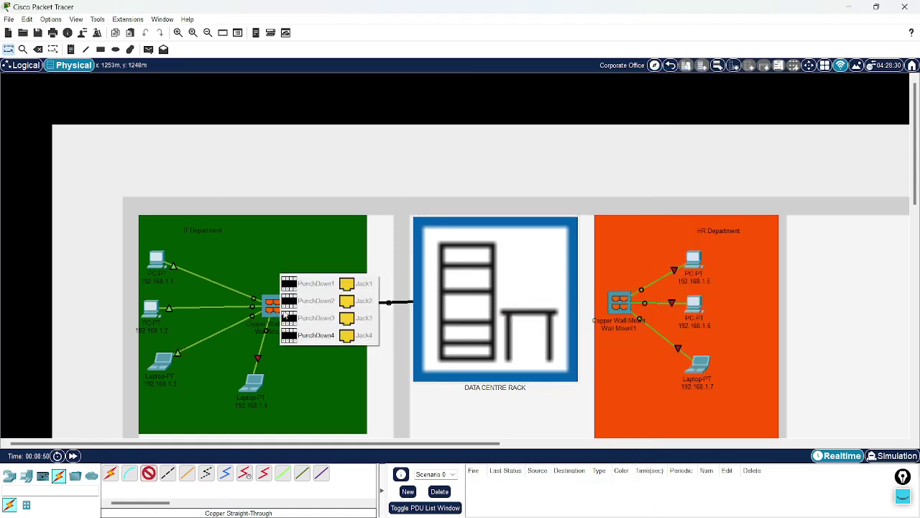
left_click(317, 334)
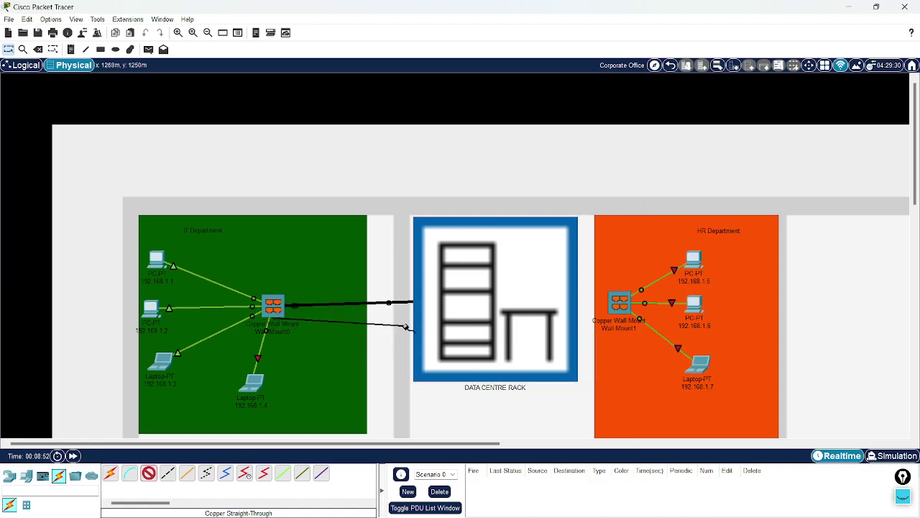
left_click(479, 325)
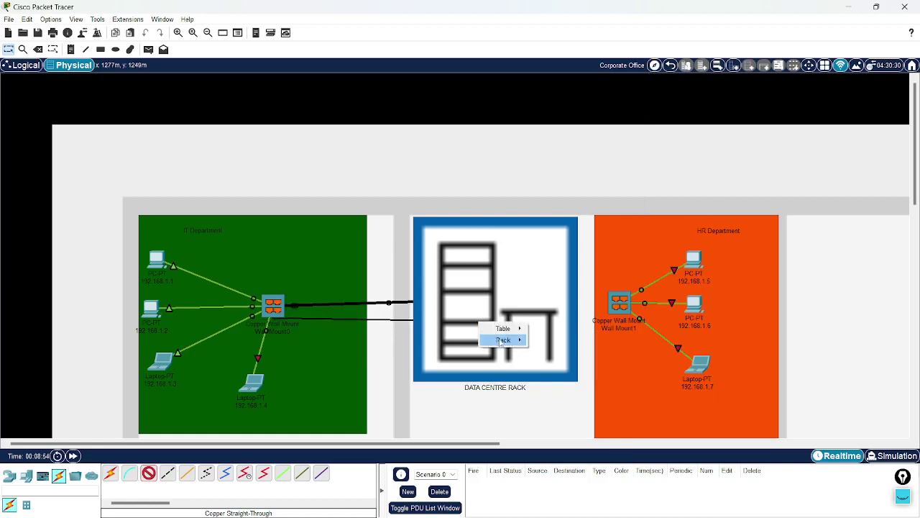
mouse_move(506, 340)
mouse_move(568, 353)
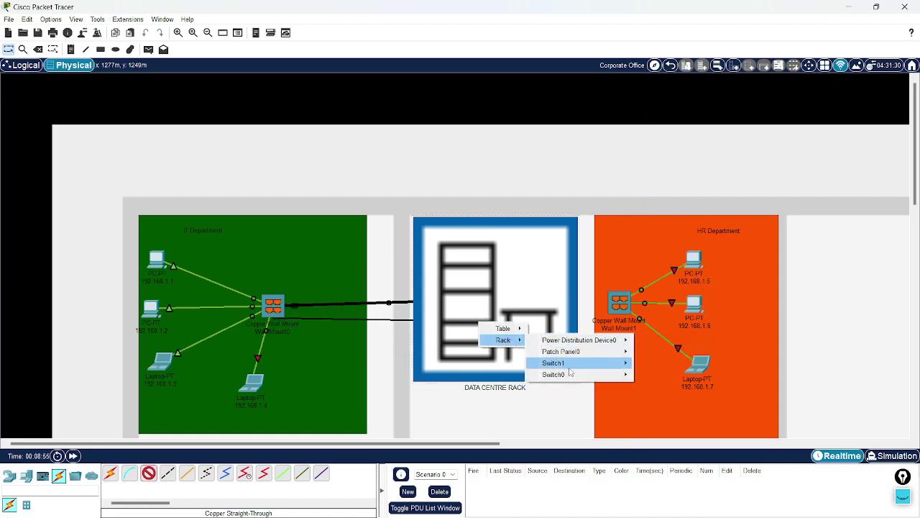
mouse_move(622, 353)
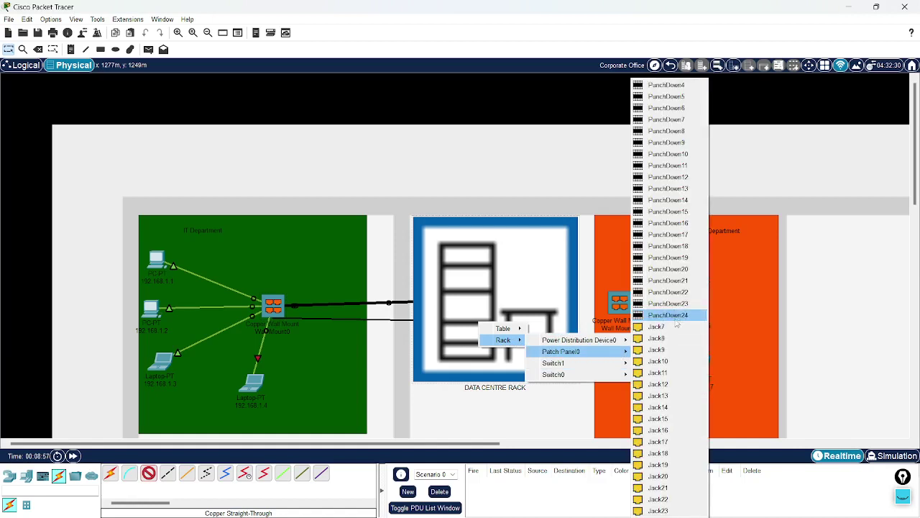
left_click(670, 85)
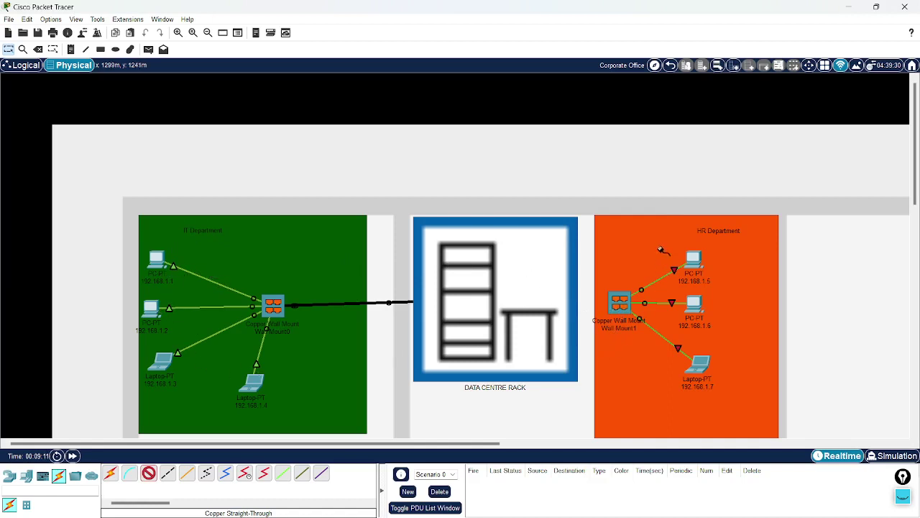
Step: Connect the HR wall mount's PunchDown1 to the rack patch panel's PunchDown5 with a copper straight-through cable
left_click(618, 309)
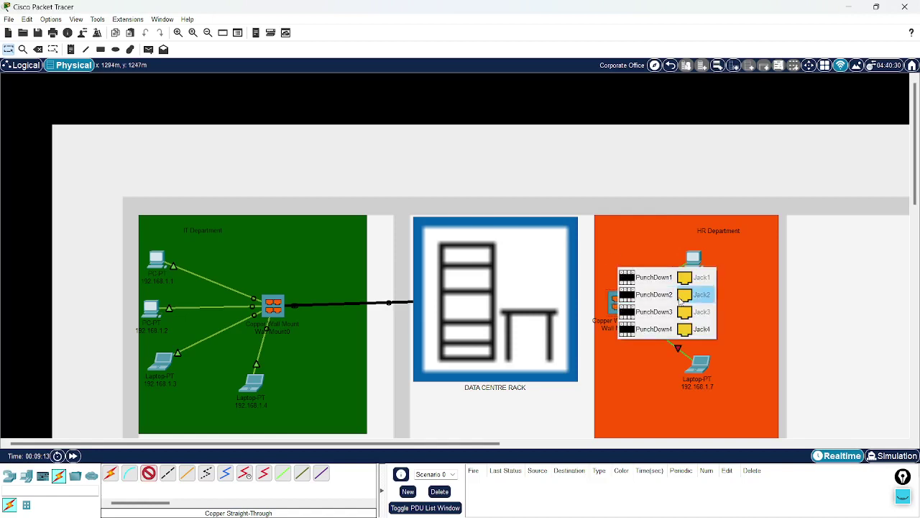
left_click(663, 280)
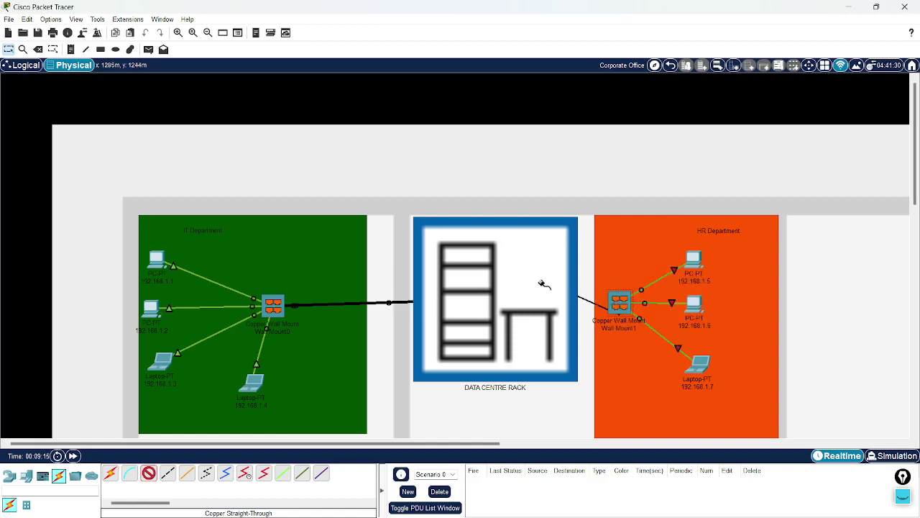
left_click(496, 316)
mouse_move(533, 322)
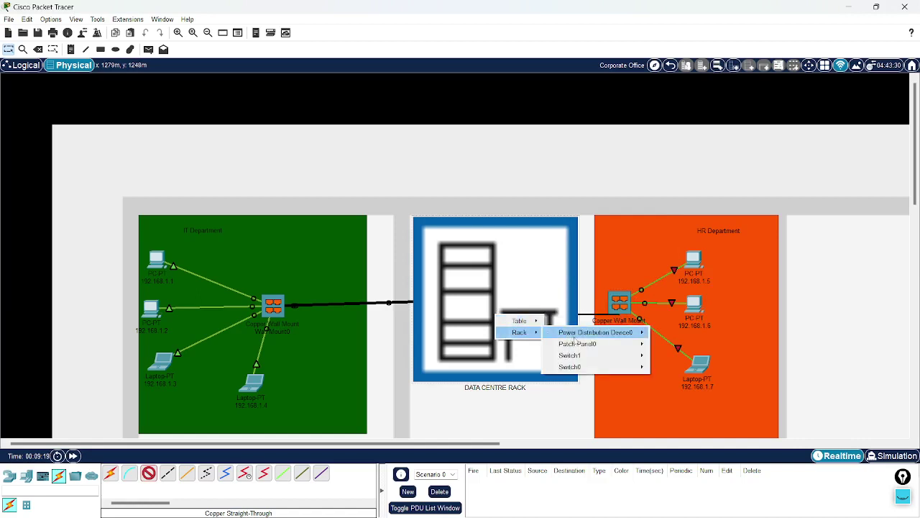
mouse_move(582, 346)
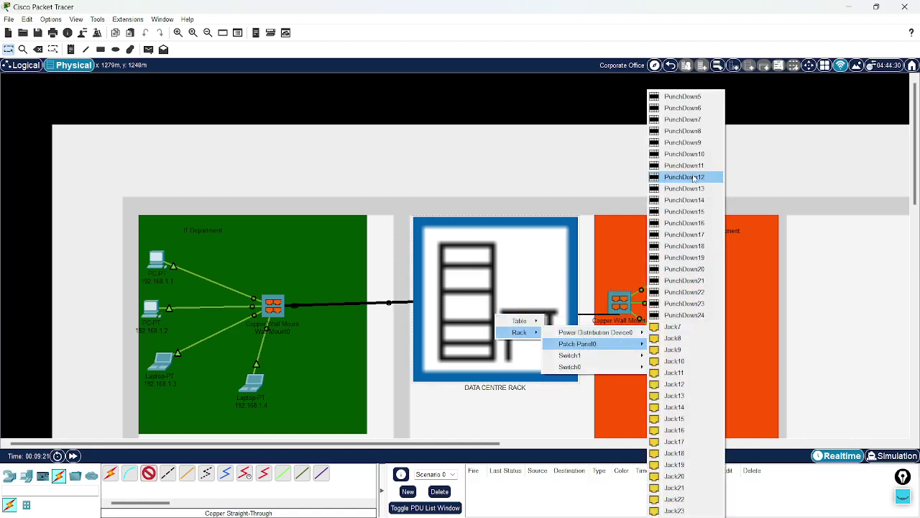
left_click(687, 98)
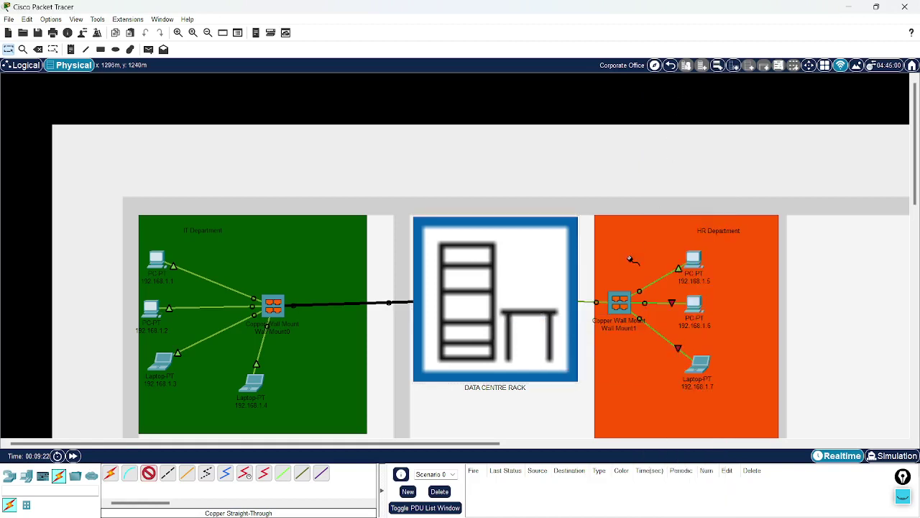
Step: Connect the HR wall mount's PunchDown2 to the rack patch panel's PunchDown6 with the same copper cable
left_click(619, 302)
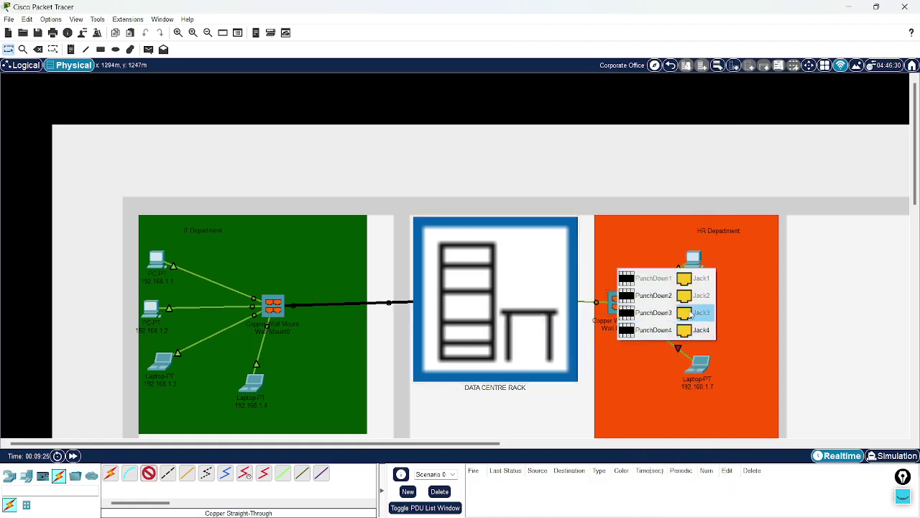
left_click(651, 296)
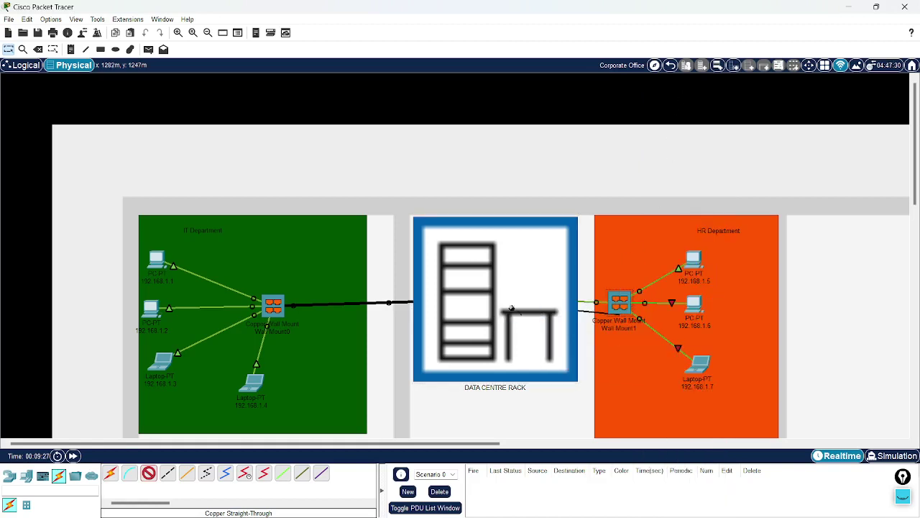
left_click(496, 321)
mouse_move(535, 327)
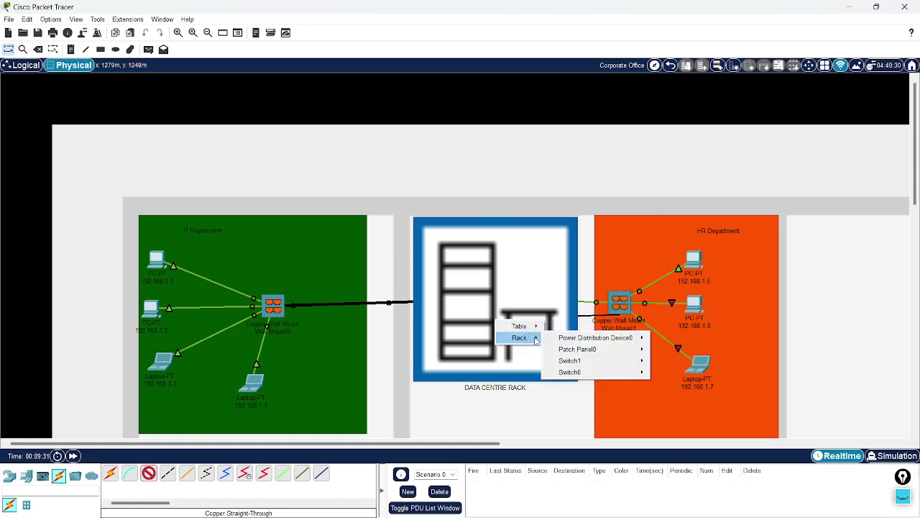
mouse_move(591, 353)
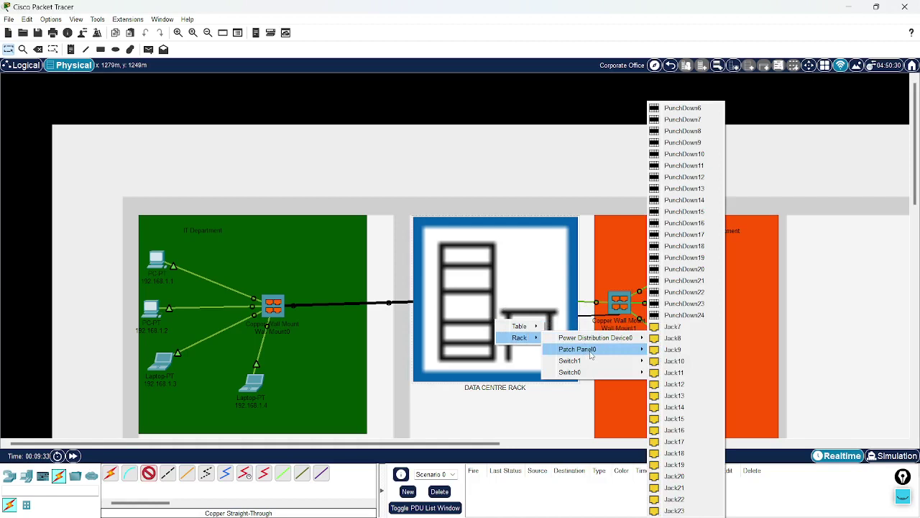
left_click(682, 108)
Step: Run a copper straight-through cable from the HR wall mount's Jack4 to PunchDown7 on the rack's patch panel
left_click(618, 302)
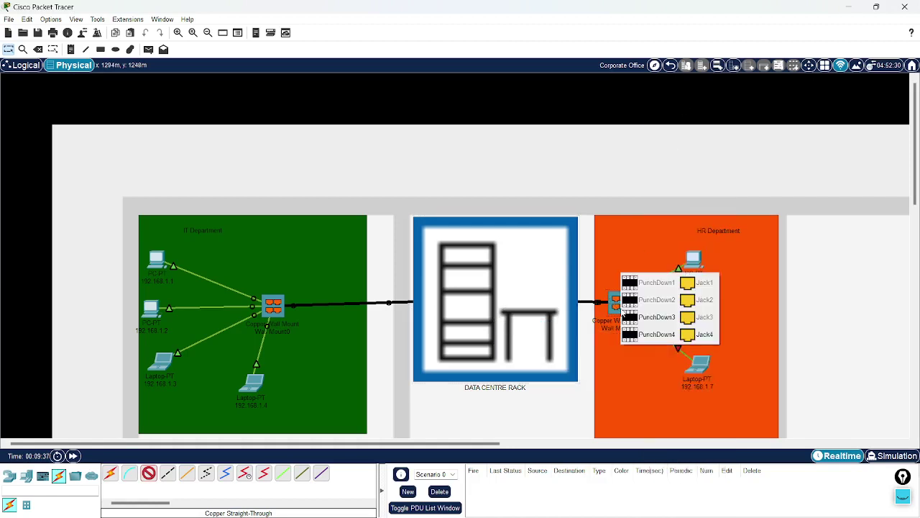
left_click(689, 317)
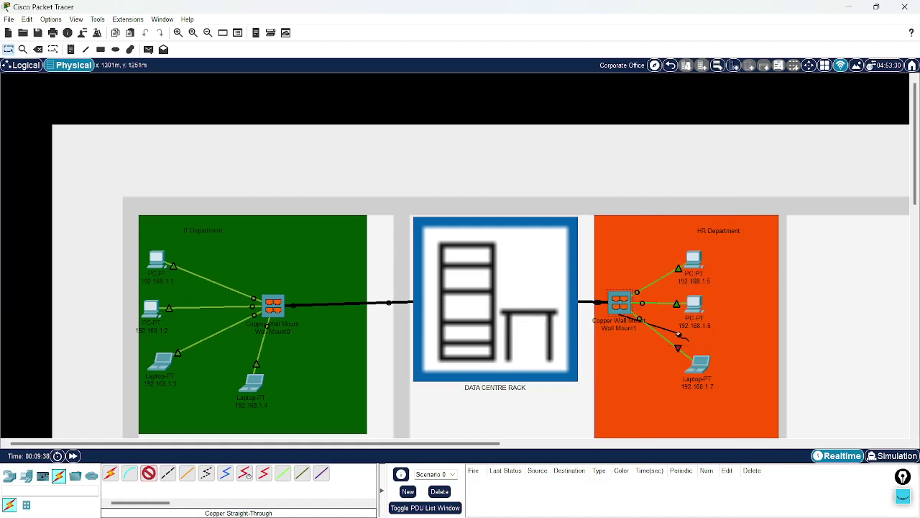
key("Escape")
left_click(623, 310)
left_click(662, 322)
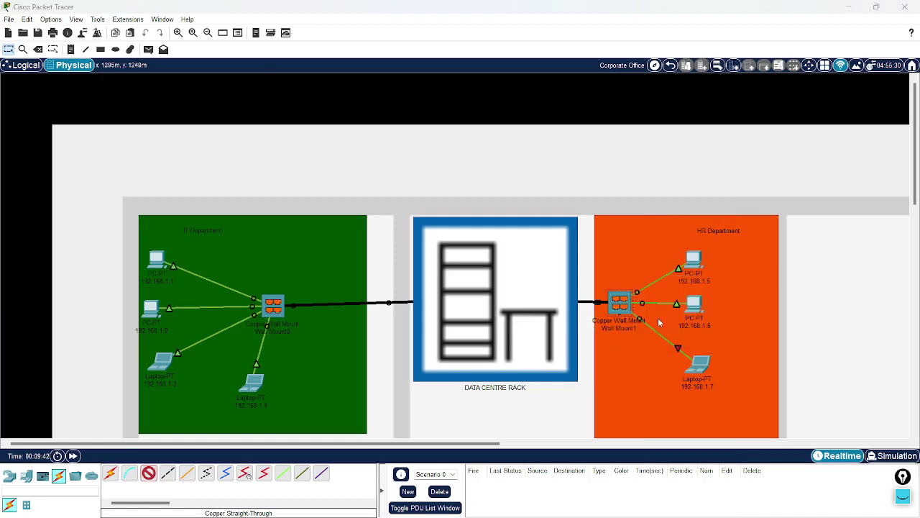
left_click(515, 278)
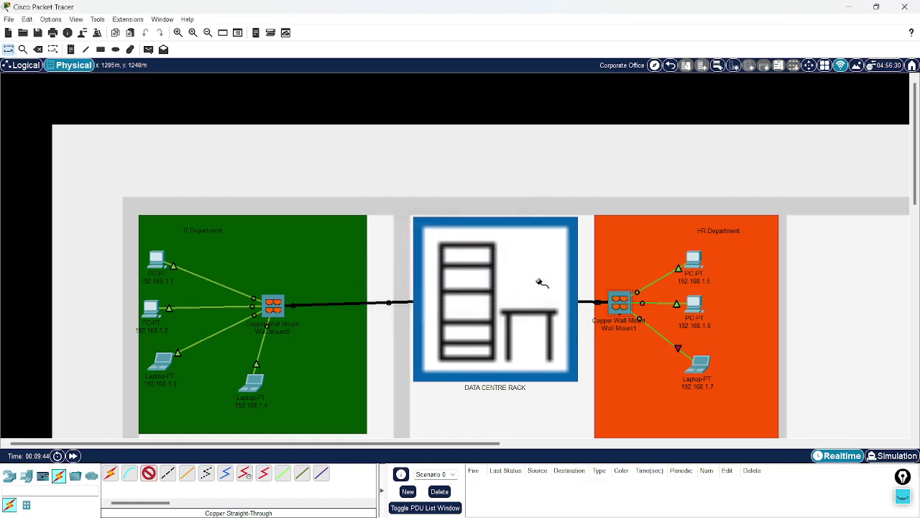
left_click(526, 326)
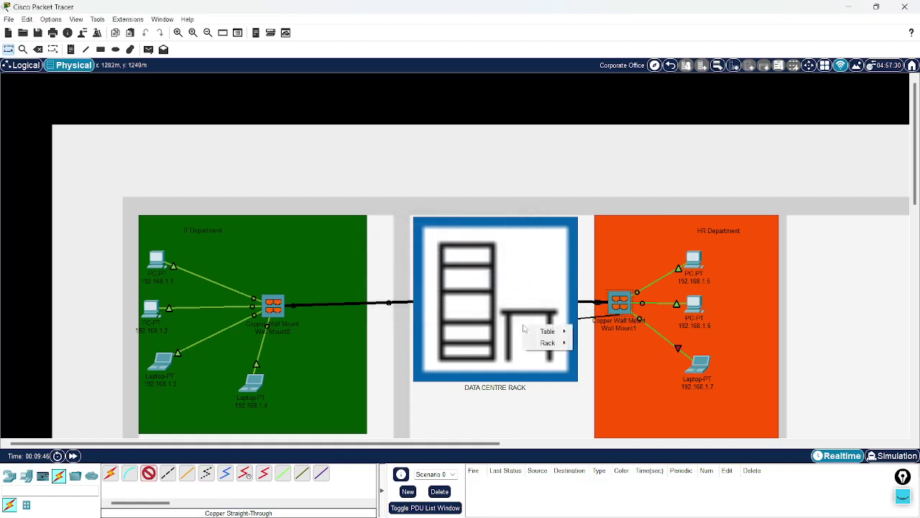
mouse_move(551, 343)
mouse_move(606, 358)
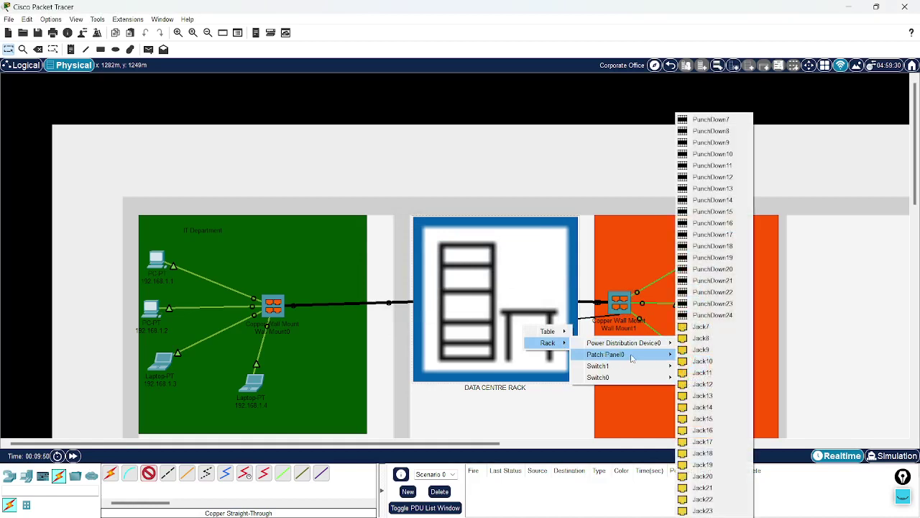
left_click(718, 121)
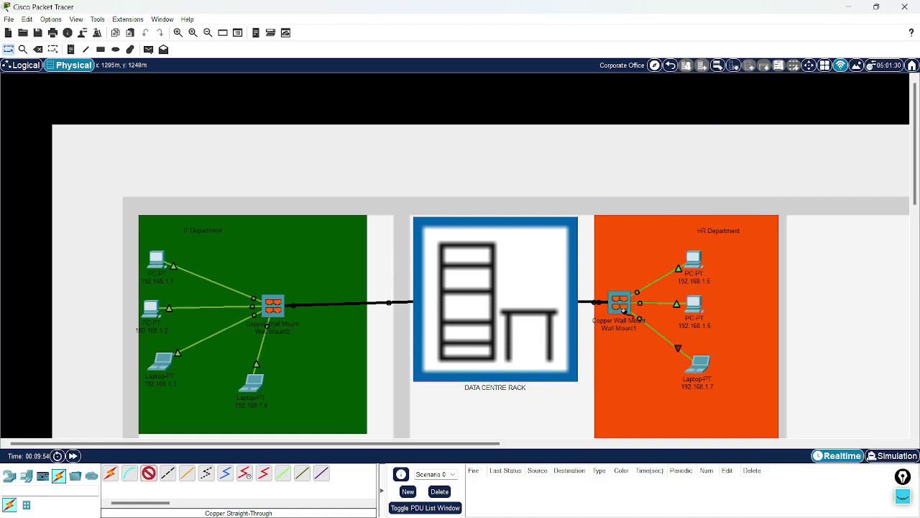
Step: Connect the HR wall mount's PunchDown3 to the rack patch panel's PunchDown8 with a copper straight-through cable
left_click(622, 311)
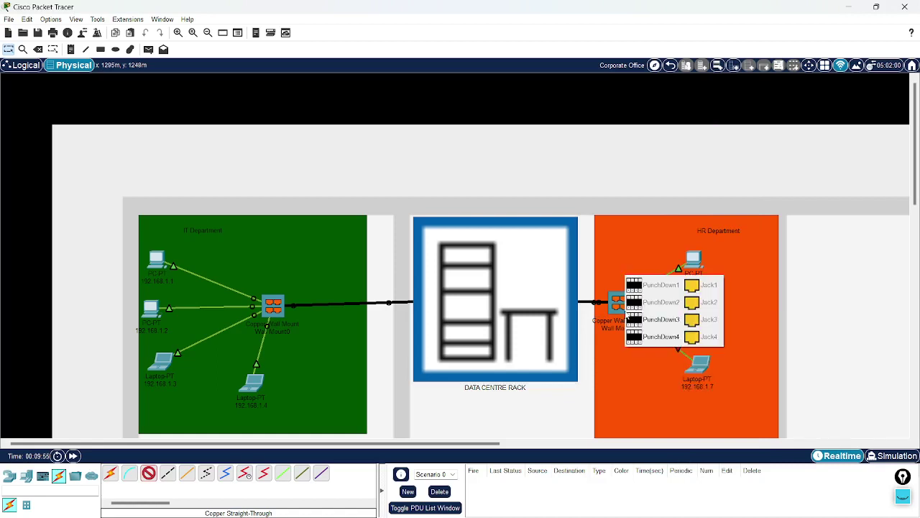
left_click(666, 320)
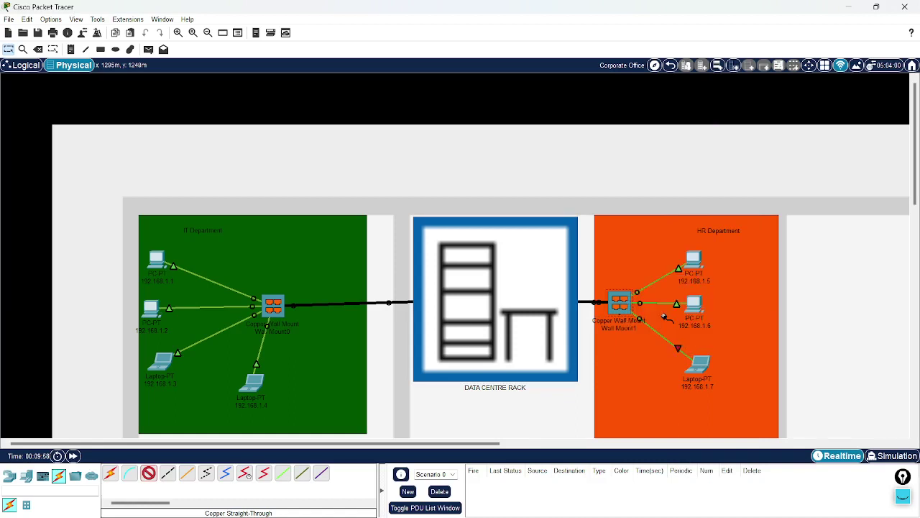
left_click(529, 325)
mouse_move(557, 338)
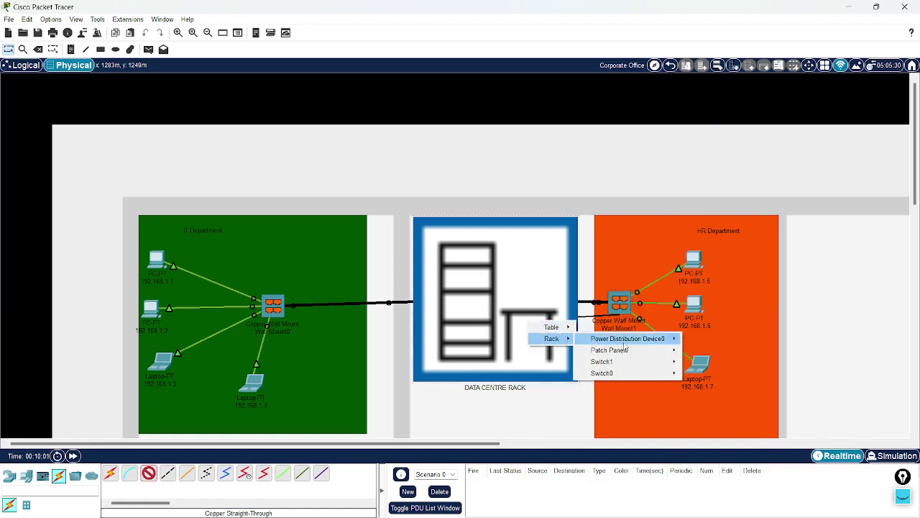
mouse_move(627, 358)
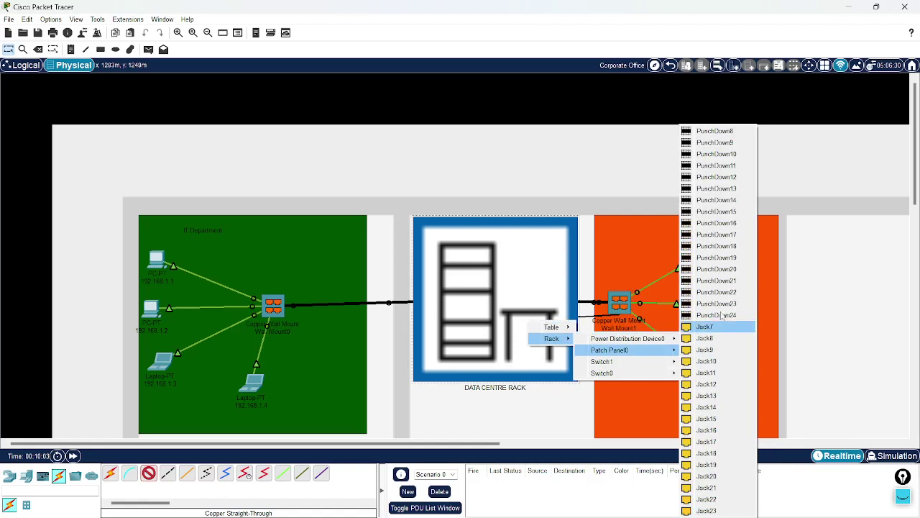
left_click(724, 133)
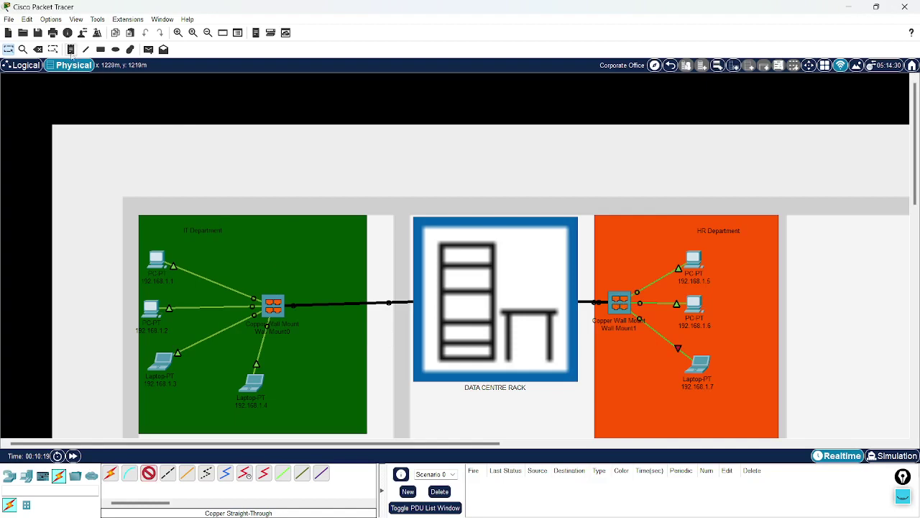
Step: Assign the first IT PC the static IPv4 address 192.168.1.1 with subnet mask 255.255.255.0, and close its window
left_click(158, 261)
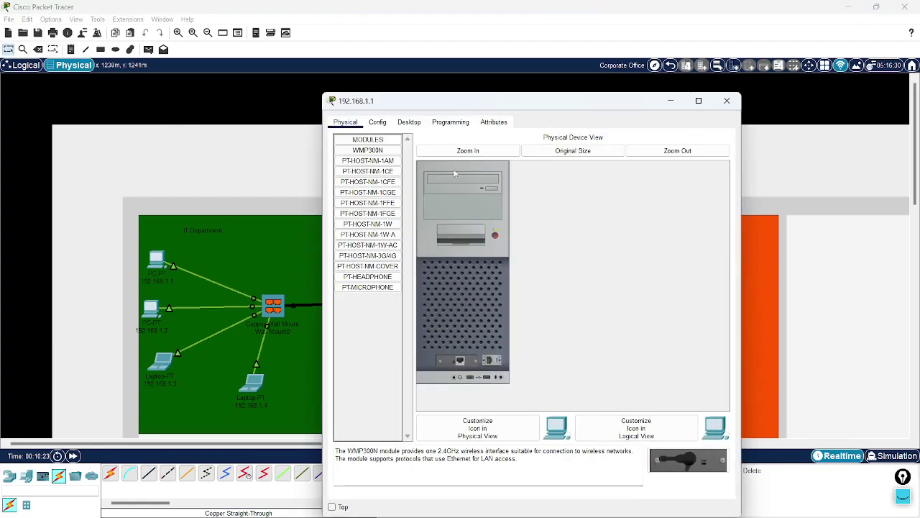
left_click_drag(465, 101, 640, 128)
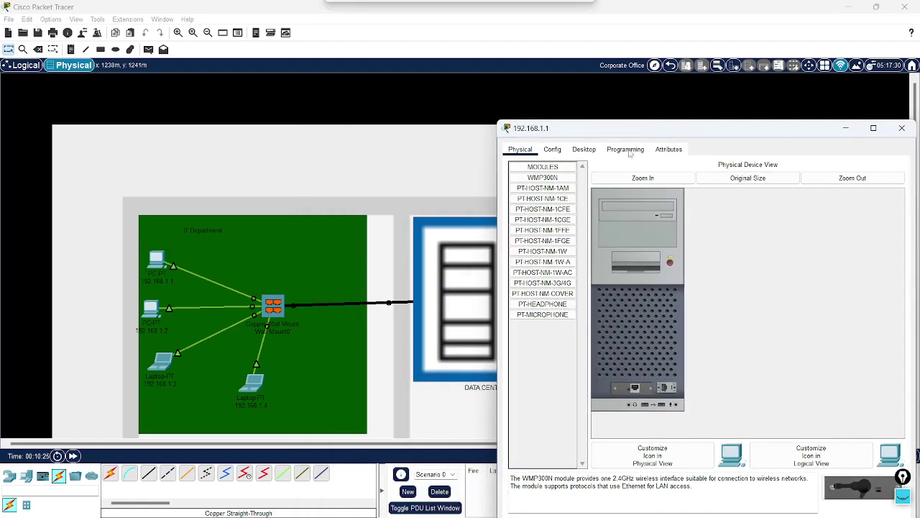
left_click(586, 150)
left_click(548, 194)
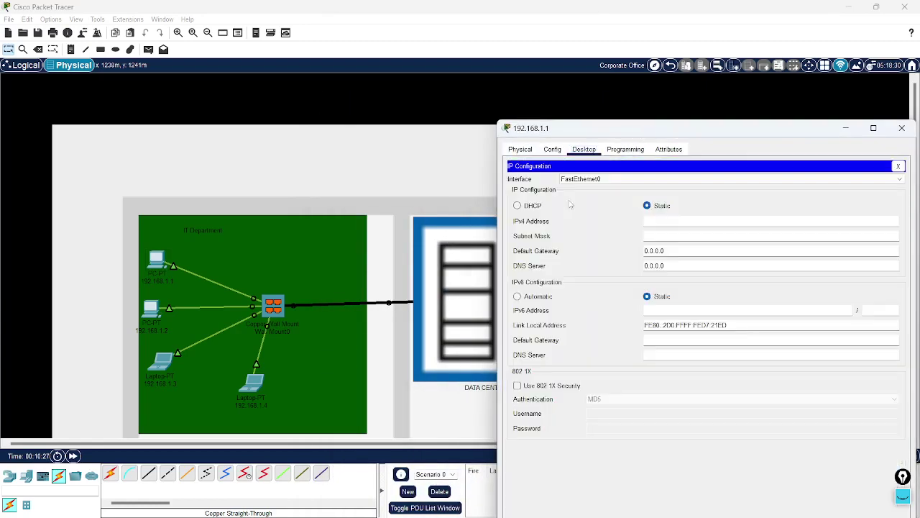
left_click(672, 222)
type("192.168.1.1")
key("Tab")
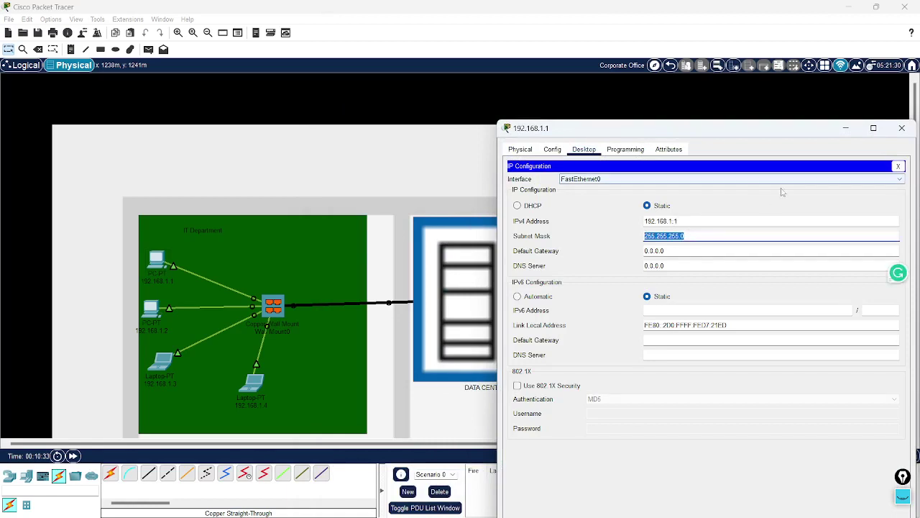
left_click(898, 167)
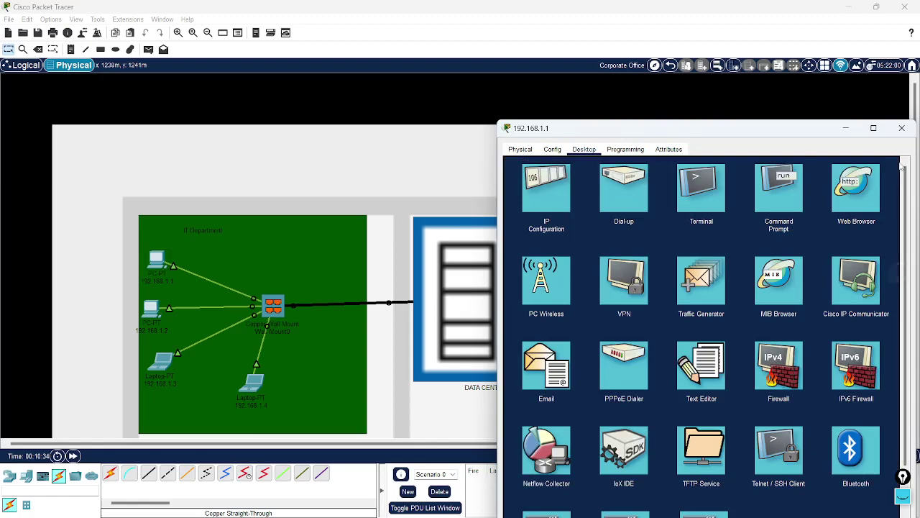
left_click(902, 128)
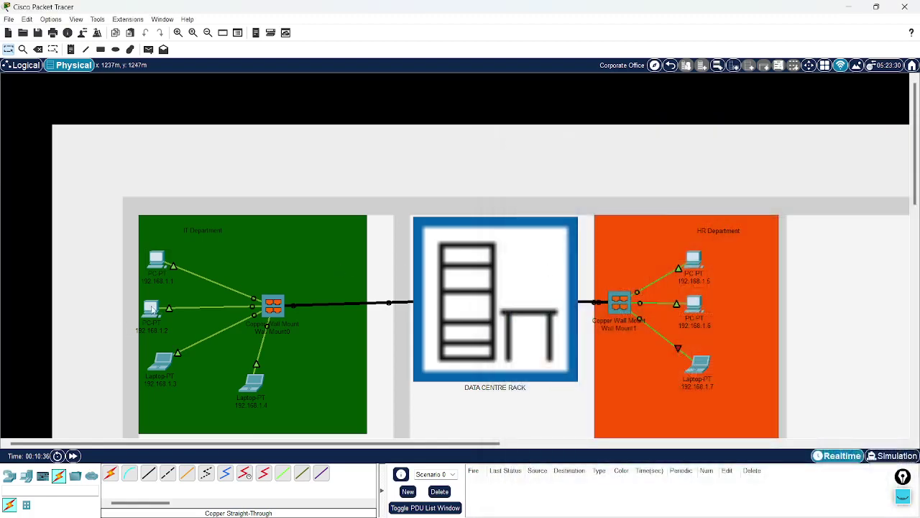
Step: Assign the second IT PC the static IPv4 address 192.168.1.2 with subnet mask 255.255.255.0, and close its window
left_click(152, 309)
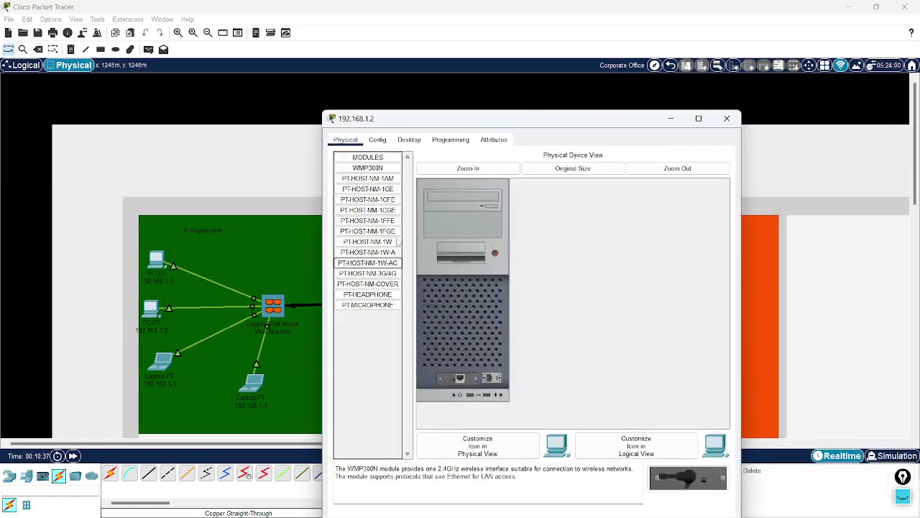
left_click(409, 140)
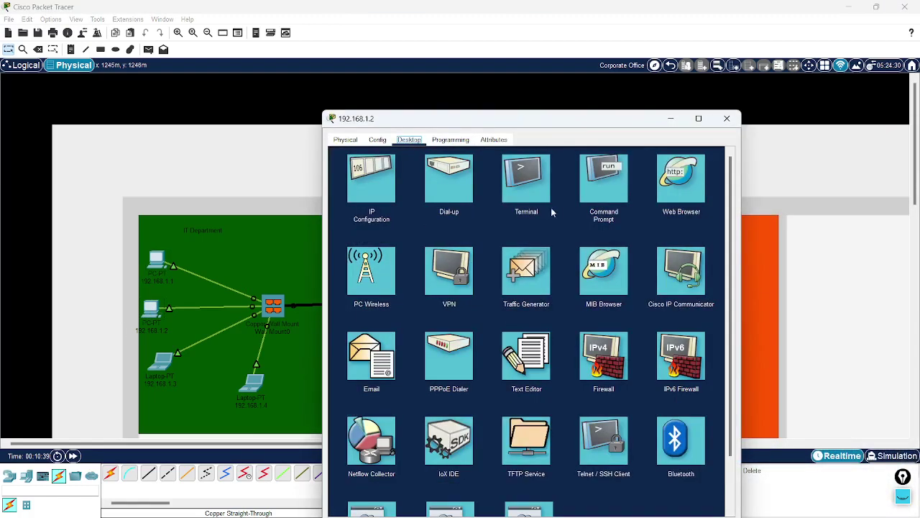
left_click(372, 182)
type("192.168.1.4")
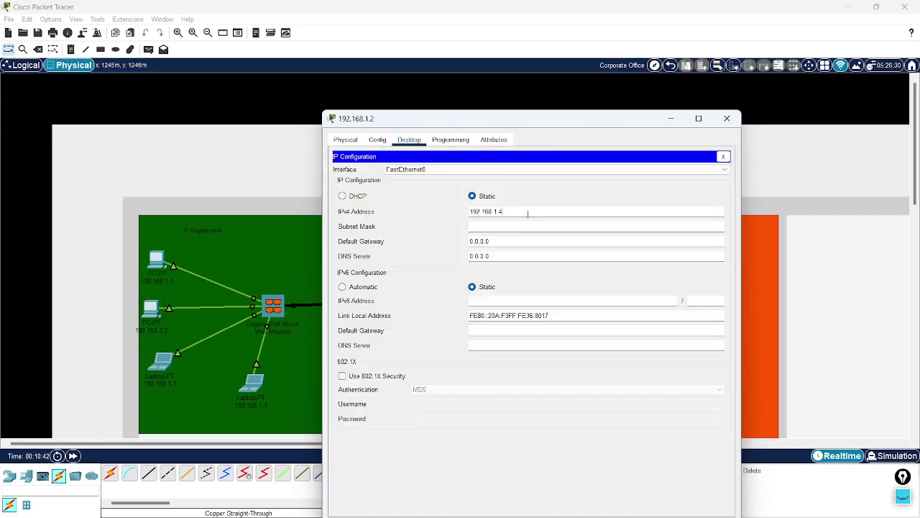
key("Tab")
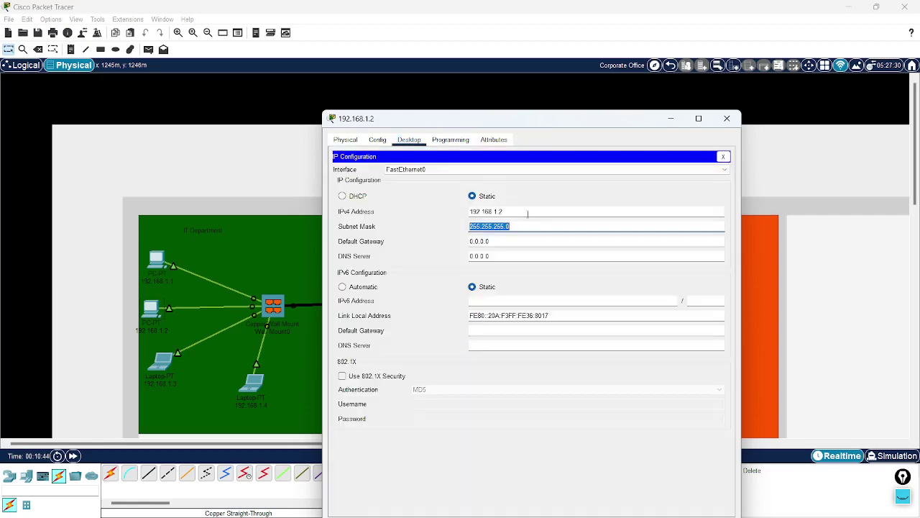
left_click(723, 156)
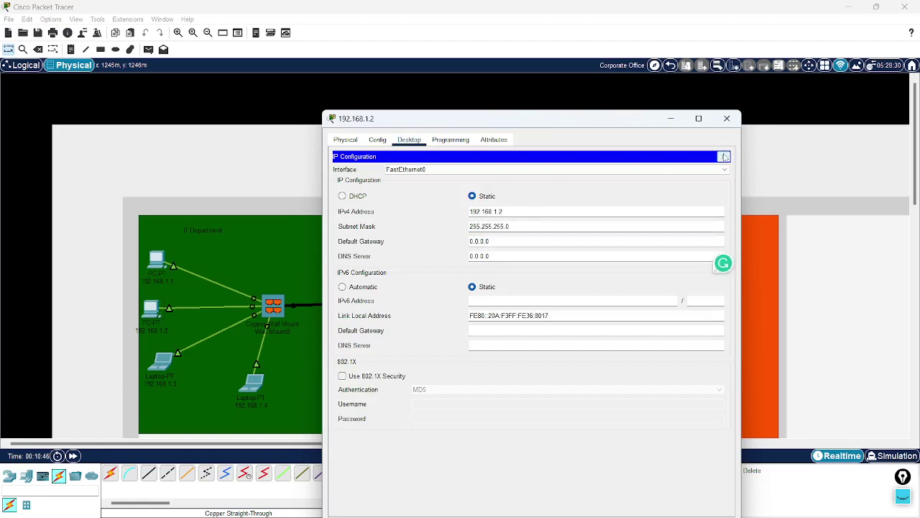
left_click(727, 120)
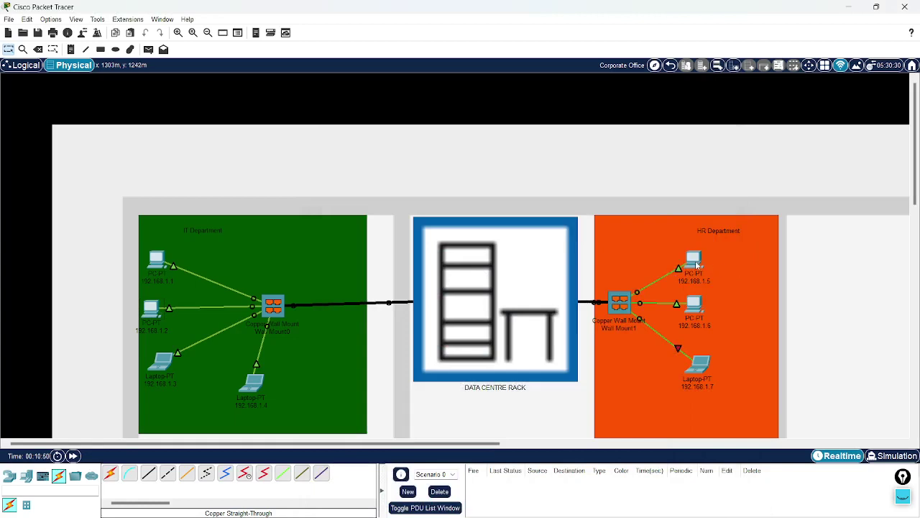
Step: Give the first HR PC the static IPv4 address 192.168.1.5 with the default subnet mask, and close its window
left_click(696, 265)
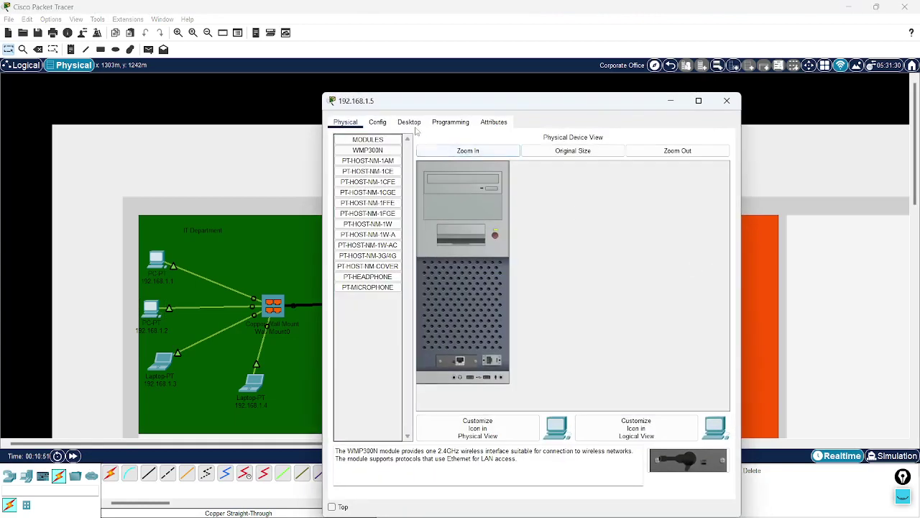
left_click(410, 122)
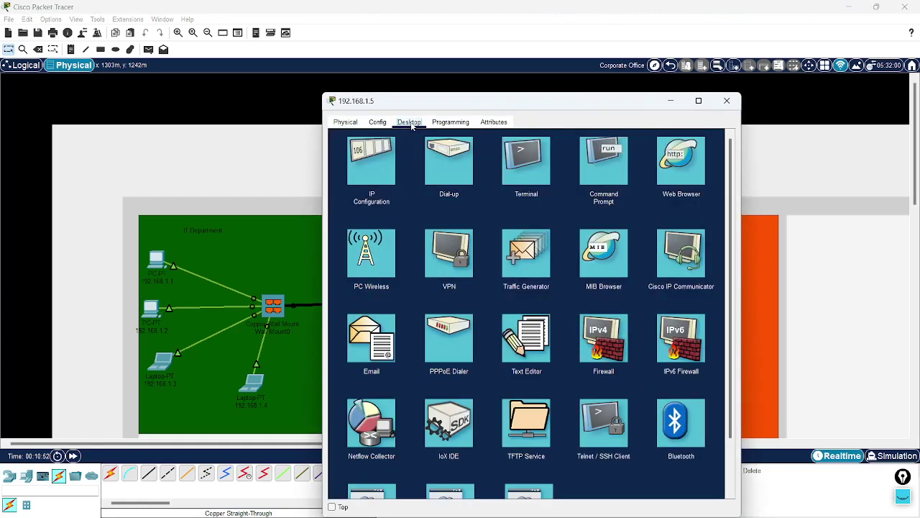
left_click(372, 173)
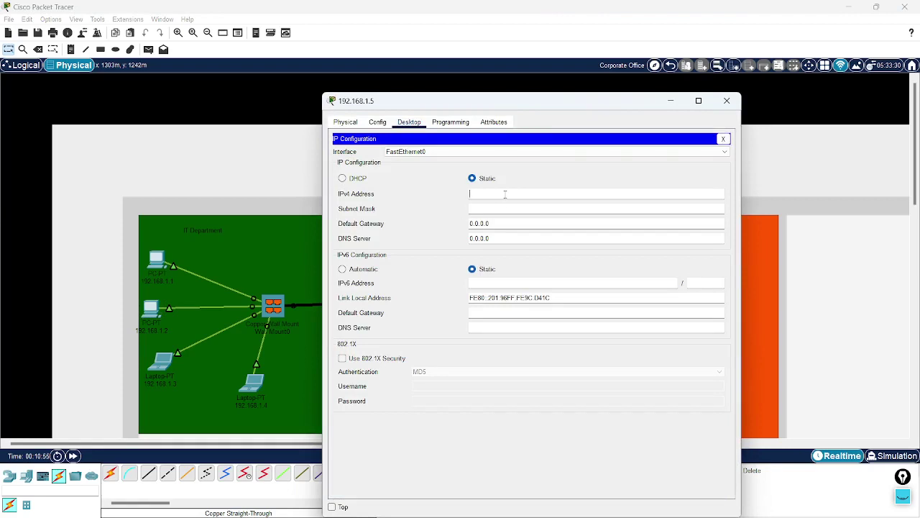
type("192.168.1.4")
left_click_drag(509, 103, 333, 112)
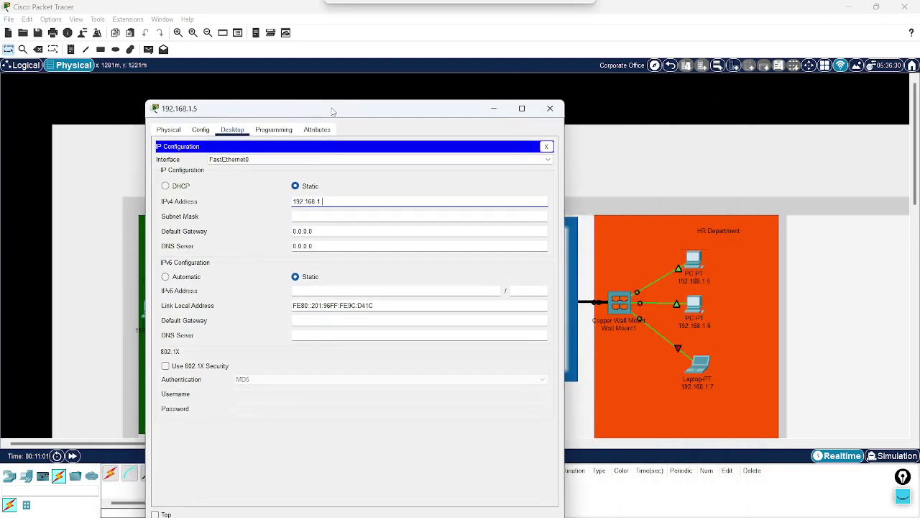
left_click(346, 205)
type("5")
key("Tab")
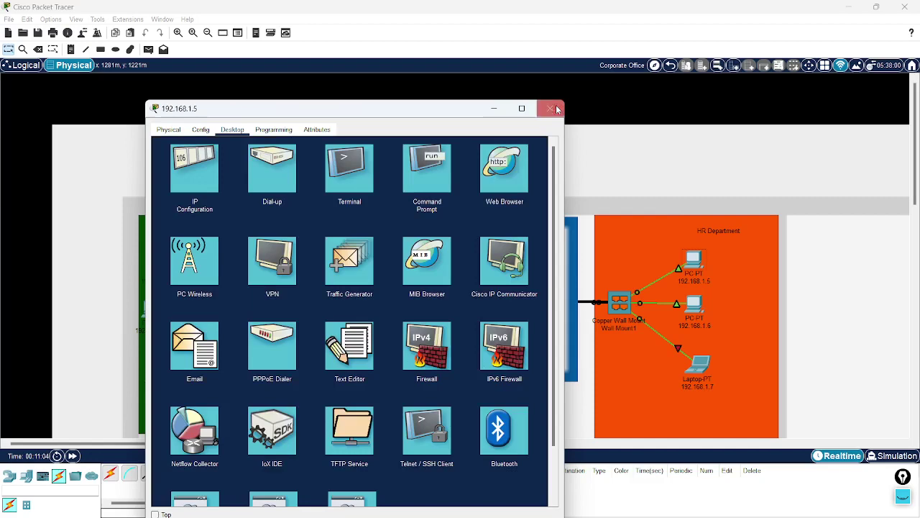
left_click(547, 146)
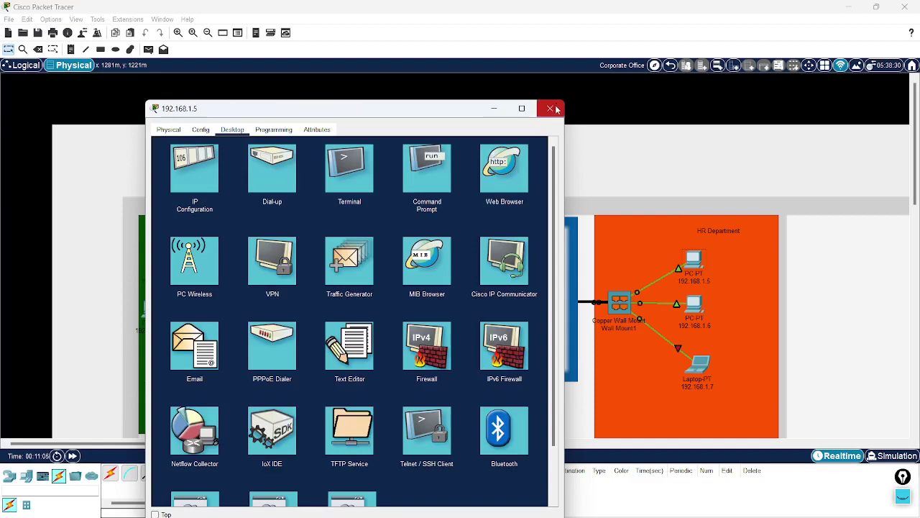
left_click(551, 109)
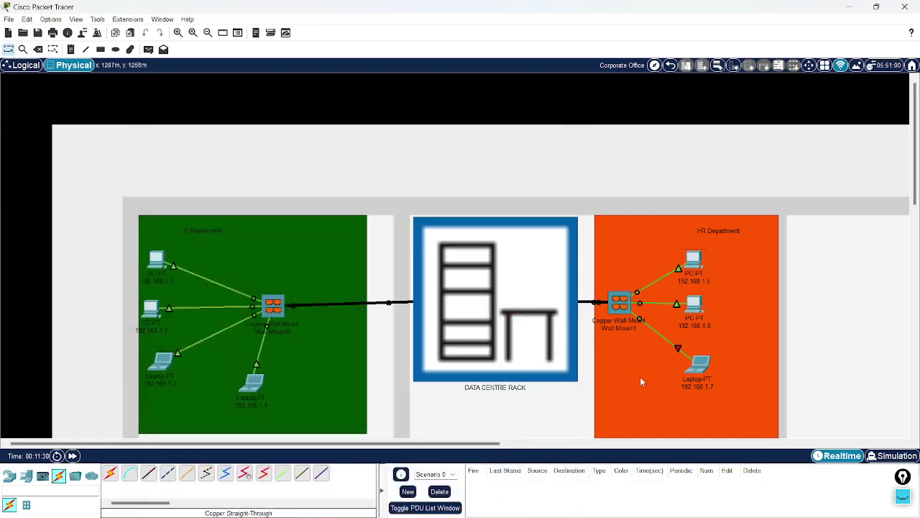
Step: Configure the second HR PC with static IPv4 address 192.168.1.6 and subnet mask 255.255.255.0, and close its window
left_click(698, 308)
left_click(409, 121)
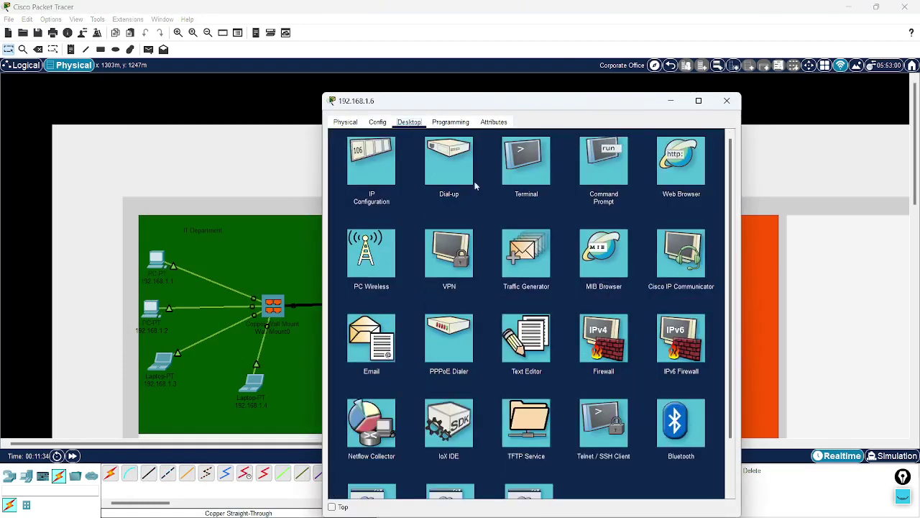
left_click(371, 162)
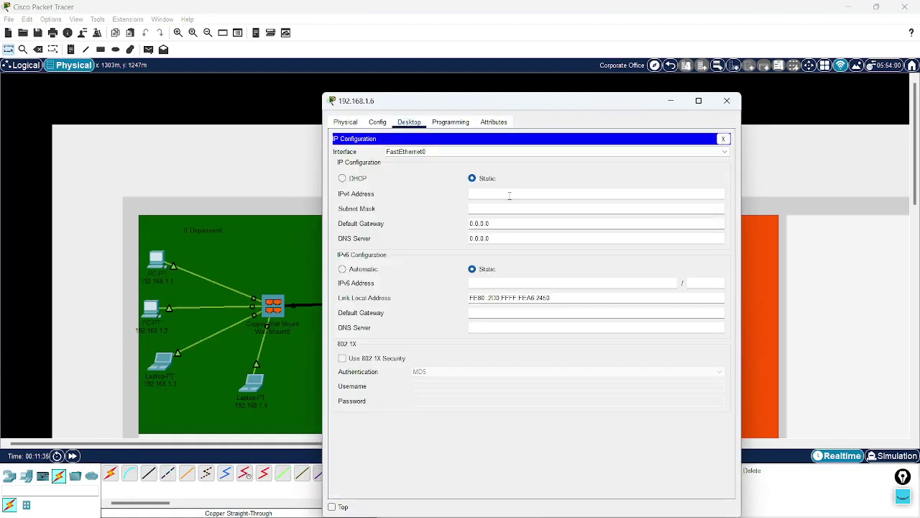
type("192.168.1.4")
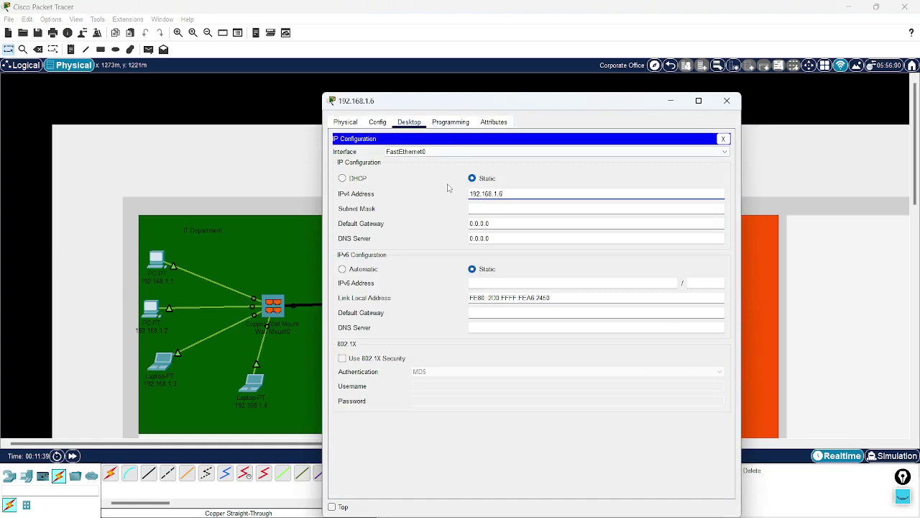
key("Tab")
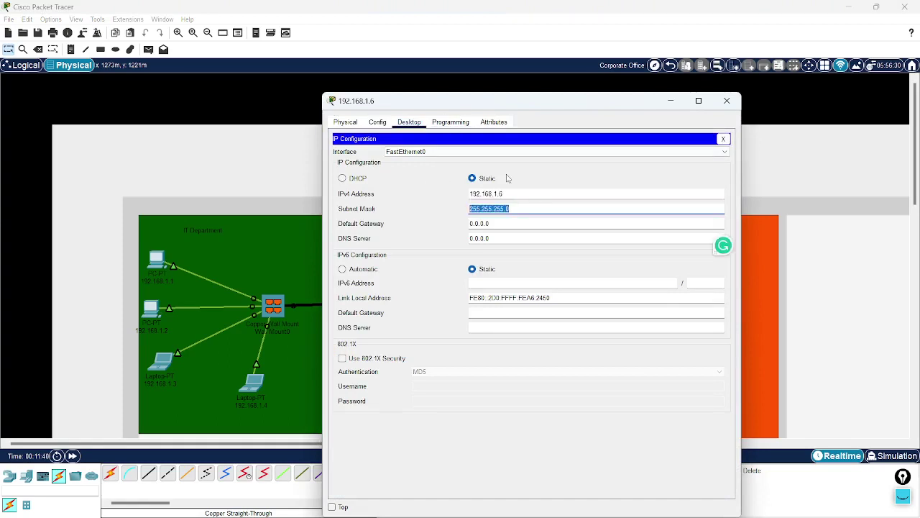
left_click(723, 139)
left_click(728, 102)
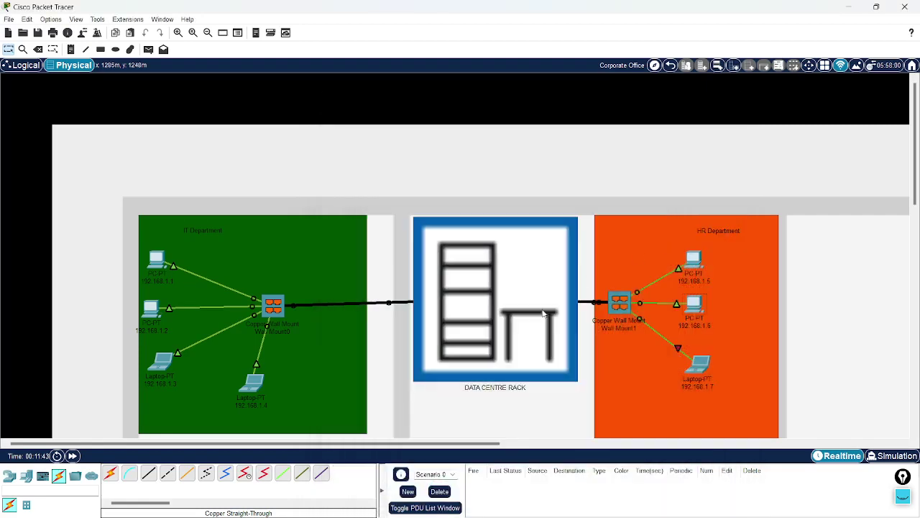
Step: Ping 192.168.1.5 from the first IT PC's command prompt to test connectivity to HR, and close the PC's window
left_click(156, 265)
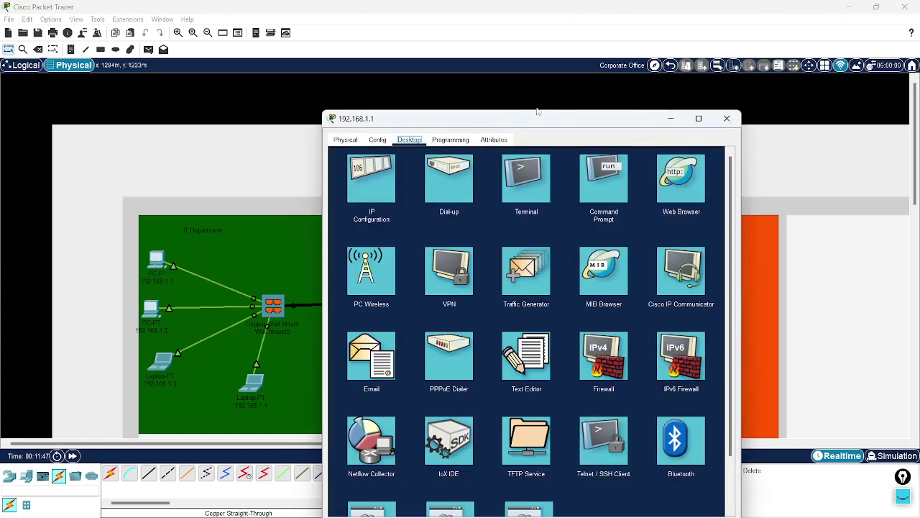
left_click_drag(514, 120, 276, 137)
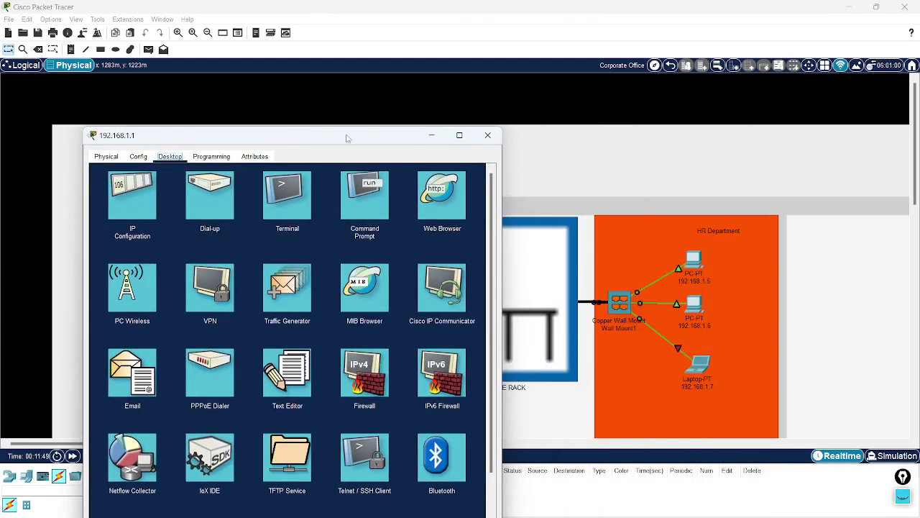
left_click_drag(348, 138, 432, 135)
left_click(446, 208)
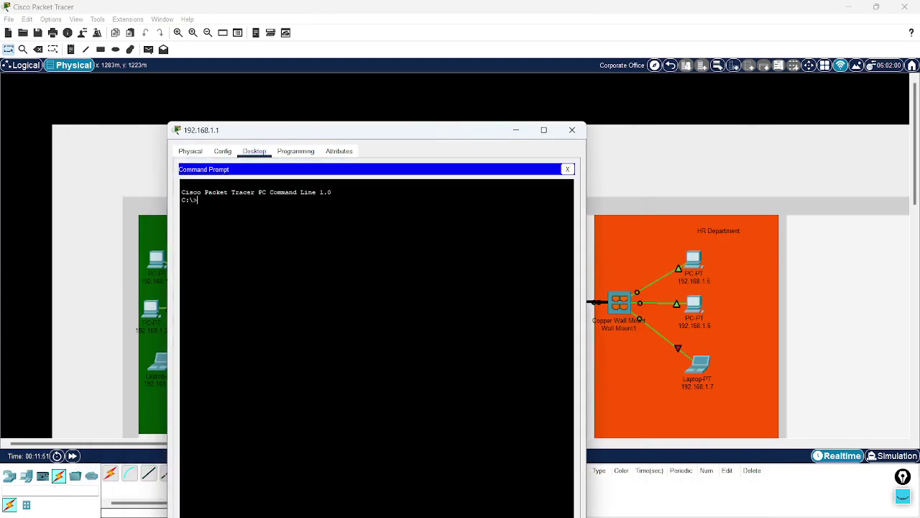
type("p")
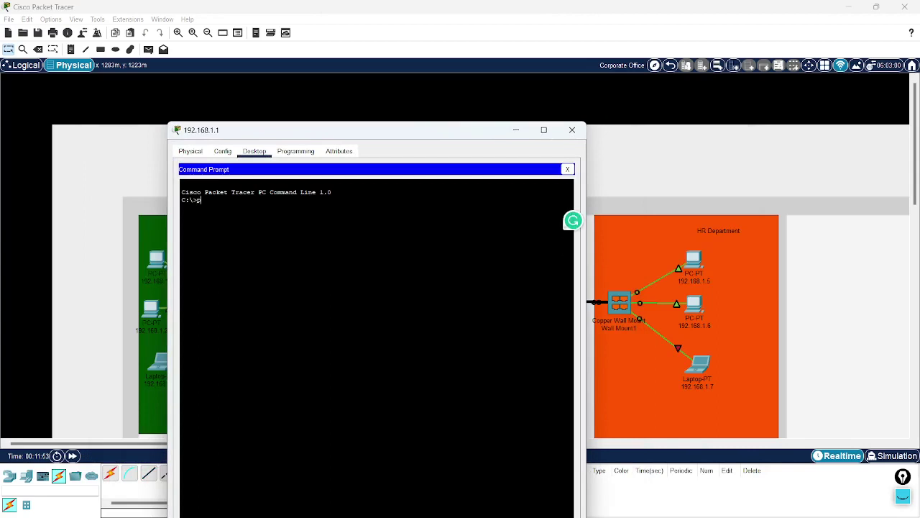
type("ing 192.168.1.5")
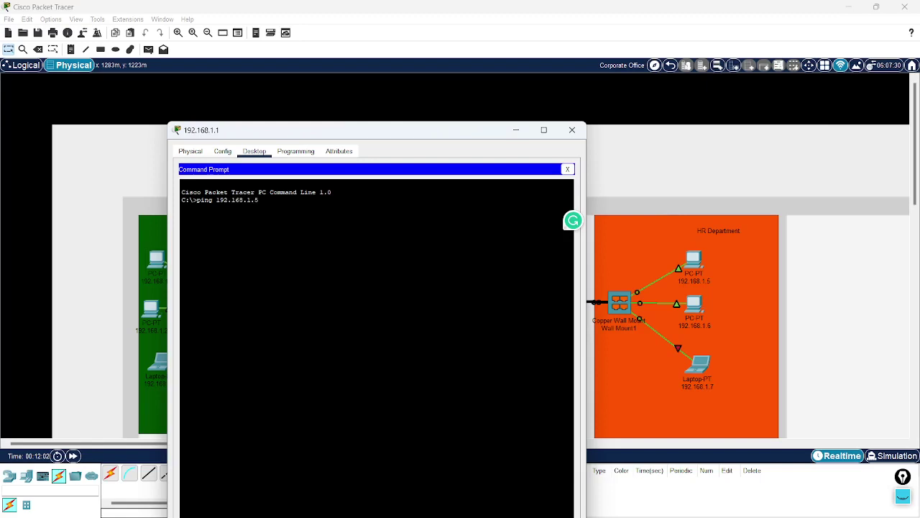
key("Return")
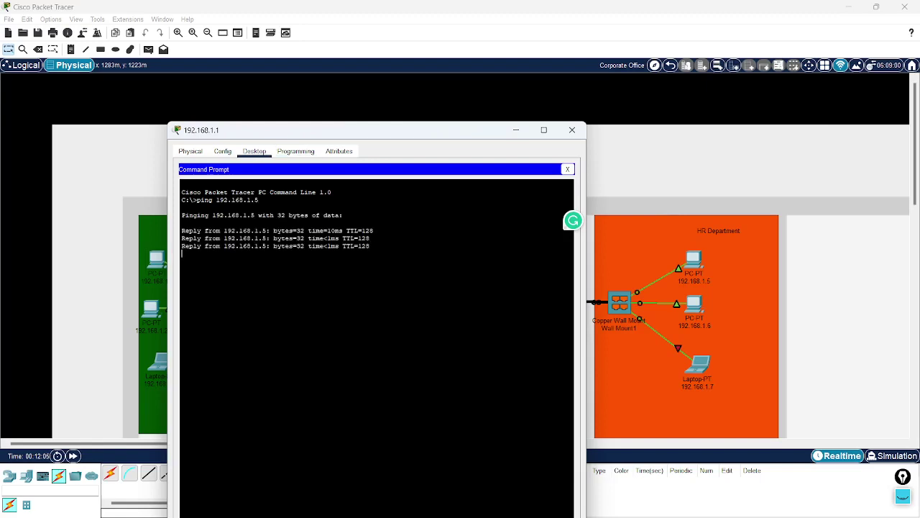
mouse_move(284, 131)
left_mouse_down()
mouse_move(334, 138)
mouse_move(279, 125)
left_mouse_up()
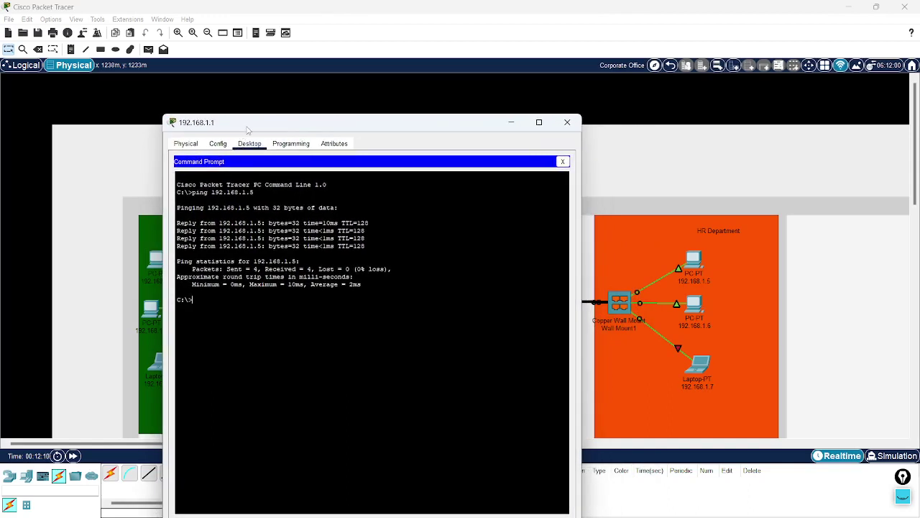
left_click_drag(244, 134, 296, 140)
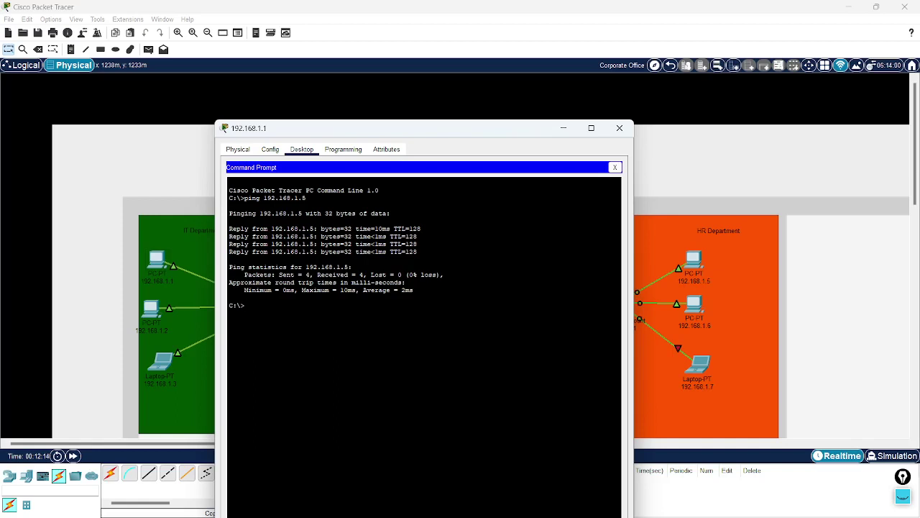
left_click(619, 128)
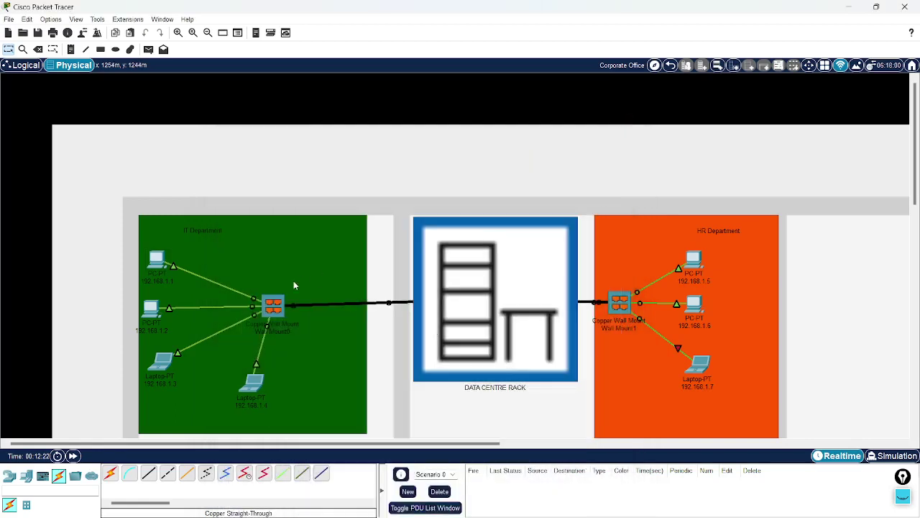